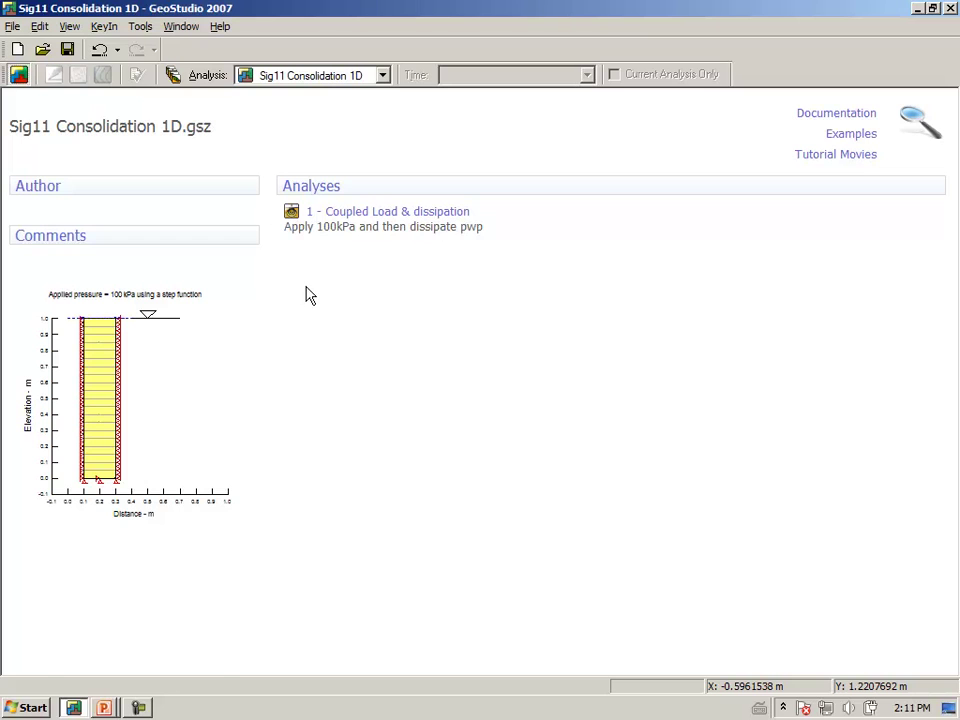
- Open the Coupled Load & dissipation analysis settings and keep the analysis type as Coupled Stress/PWP
click(347, 222)
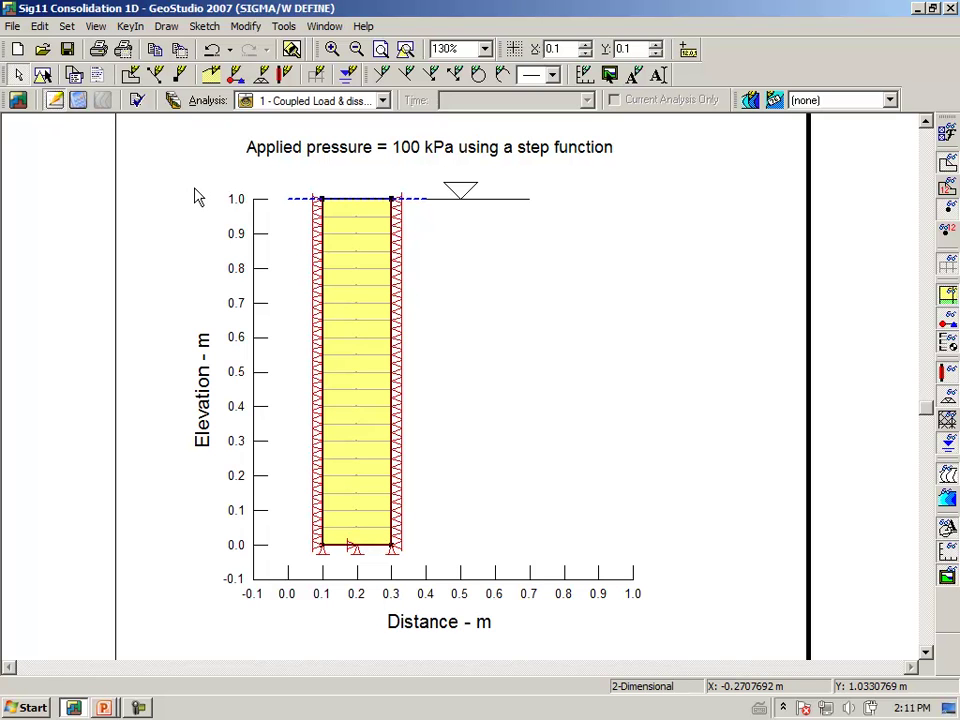
click(175, 106)
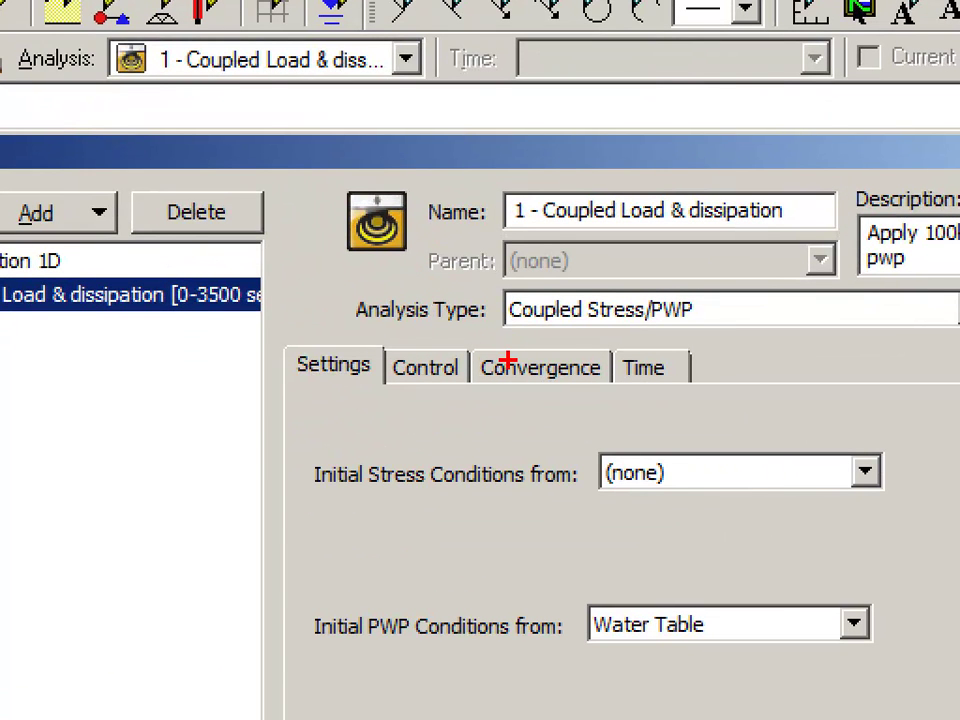
mouse_move(486, 343)
mouse_down()
mouse_move(705, 338)
mouse_move(727, 320)
mouse_move(726, 303)
mouse_move(695, 283)
mouse_move(530, 285)
mouse_move(530, 252)
mouse_move(495, 248)
mouse_move(433, 277)
mouse_move(345, 278)
mouse_move(312, 296)
mouse_move(357, 335)
mouse_move(400, 344)
mouse_up()
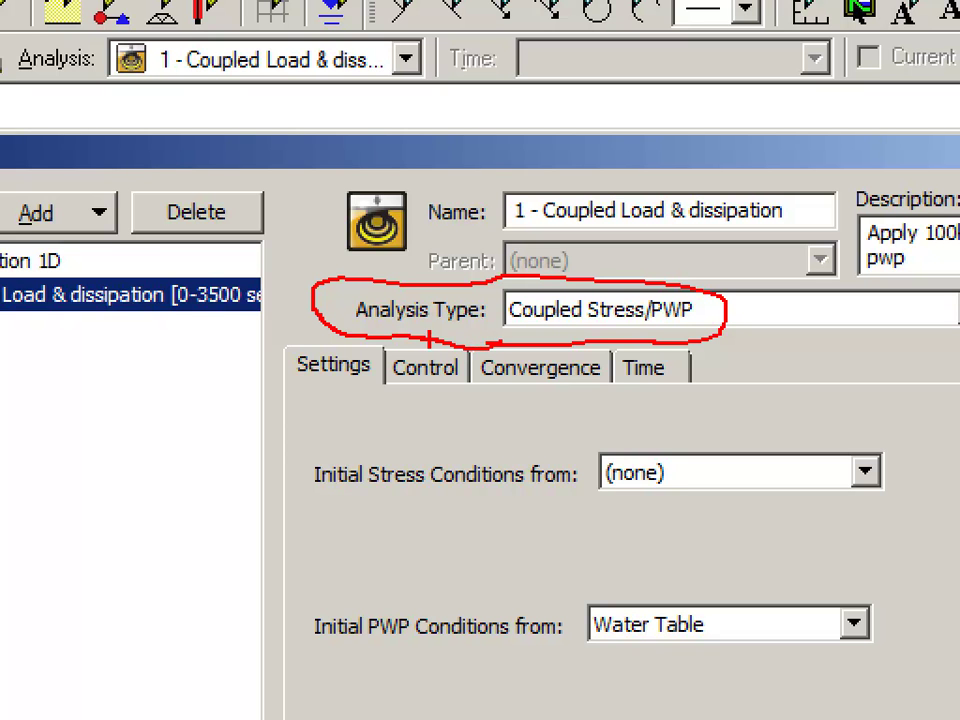
key(Escape)
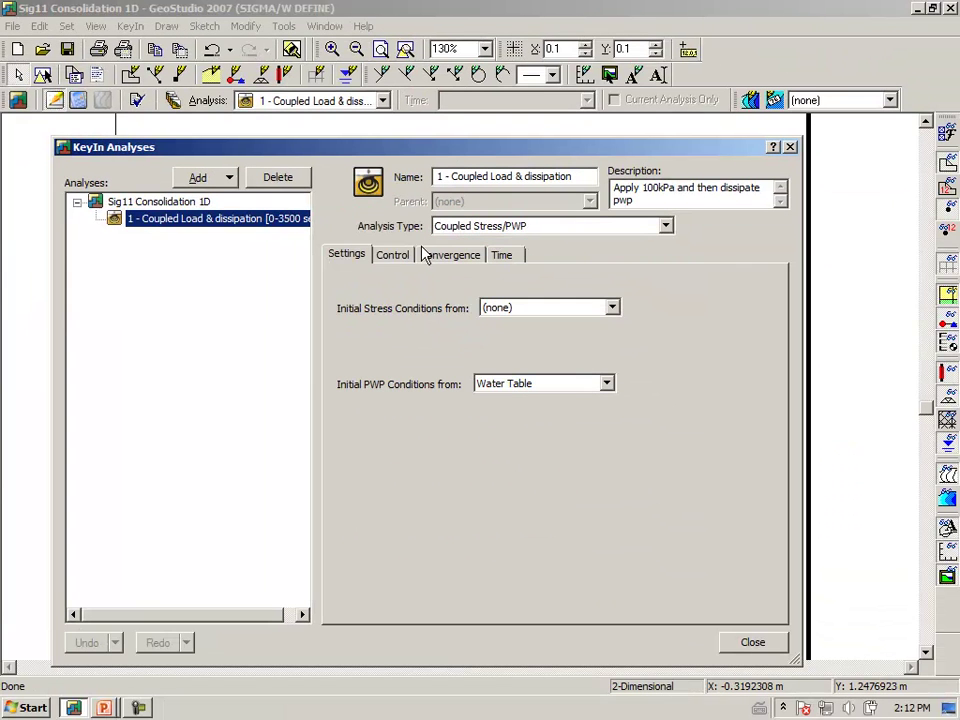
click(668, 229)
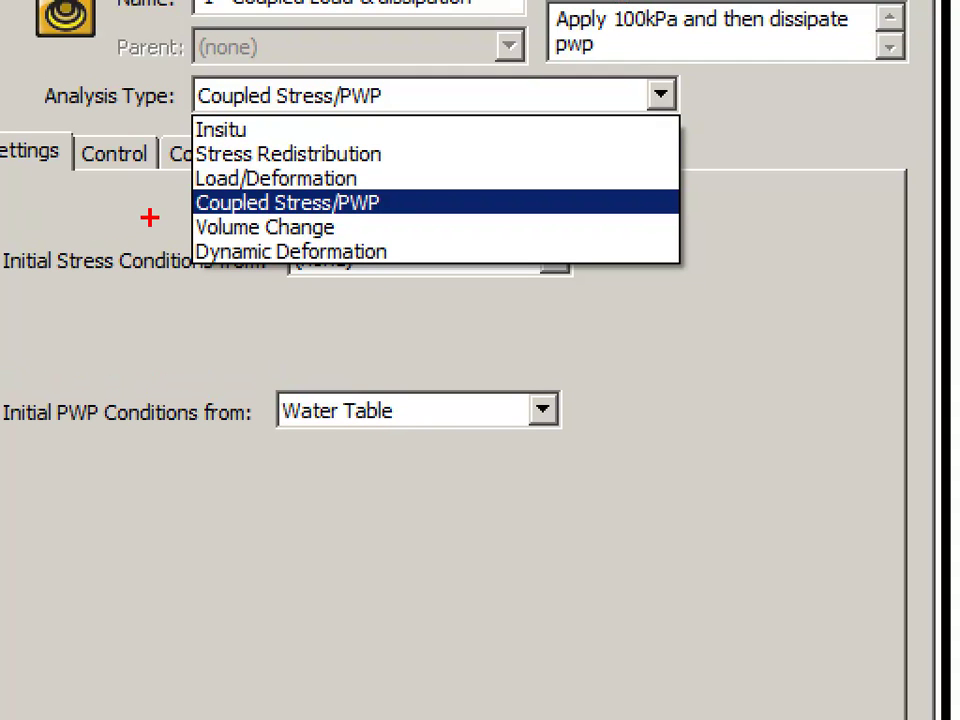
click(485, 377)
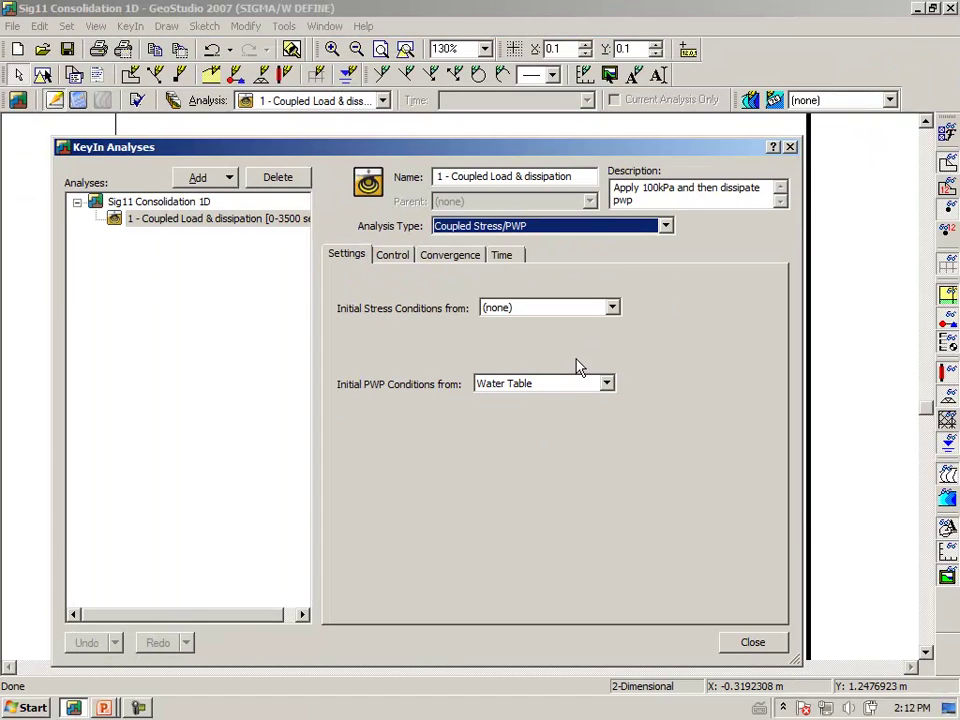
- Review the Time settings: 3500 sec duration, 20 exponentially increasing steps, 1 sec initial increment
click(502, 256)
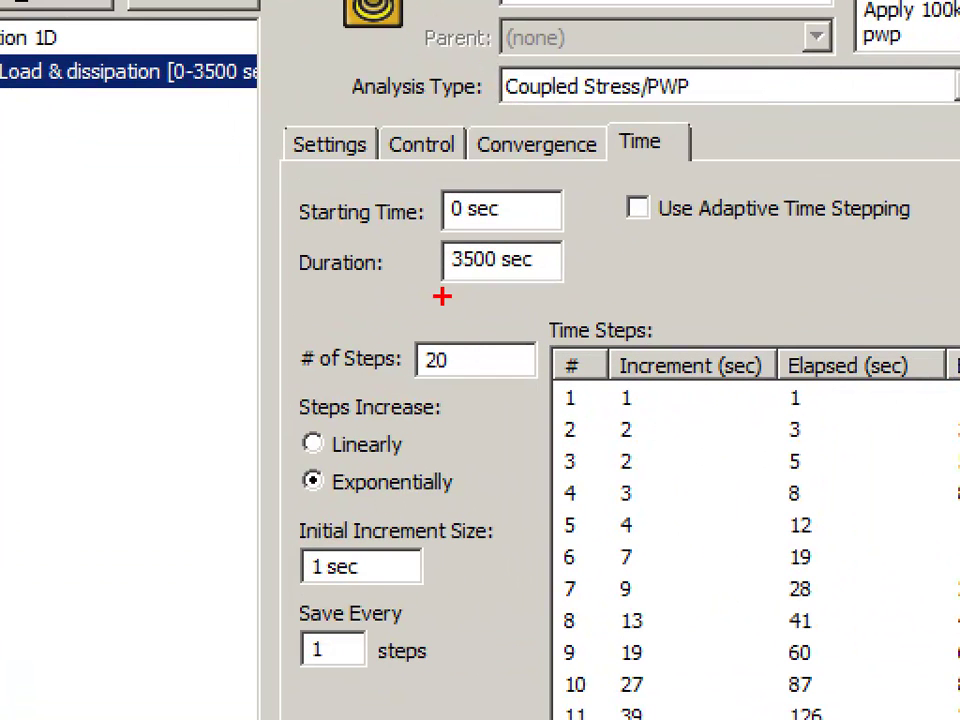
drag(442, 296, 565, 290)
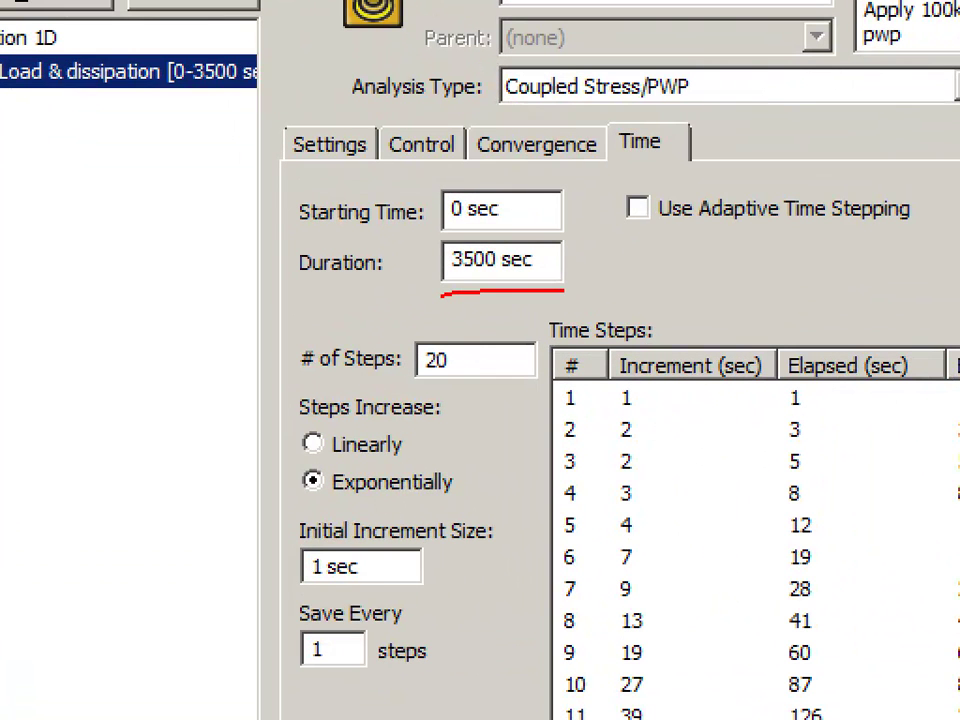
drag(388, 386, 482, 380)
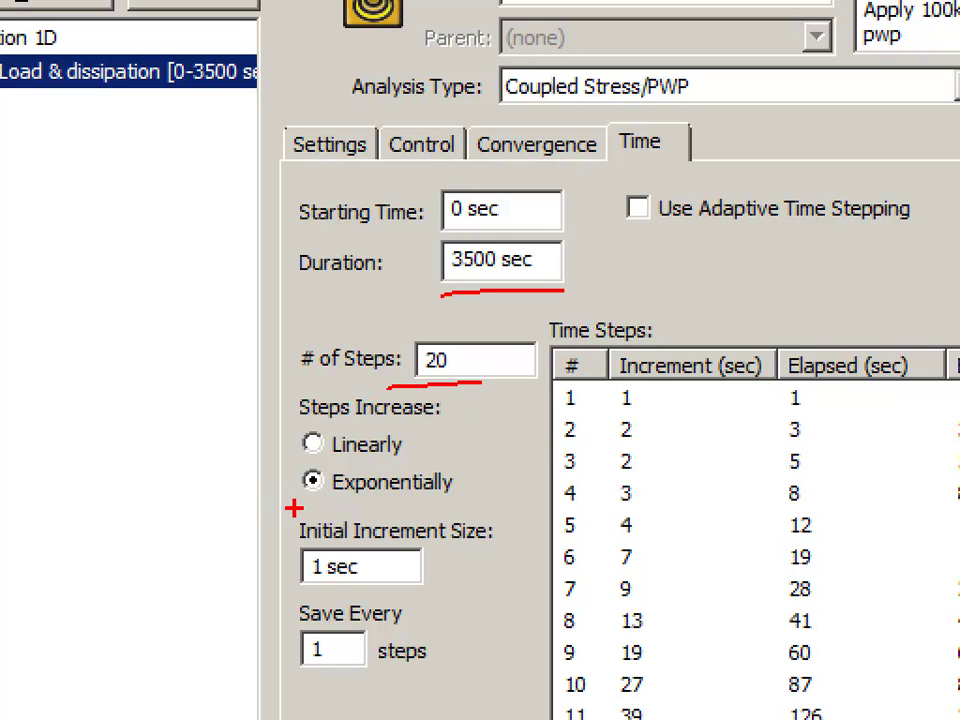
drag(293, 508, 452, 505)
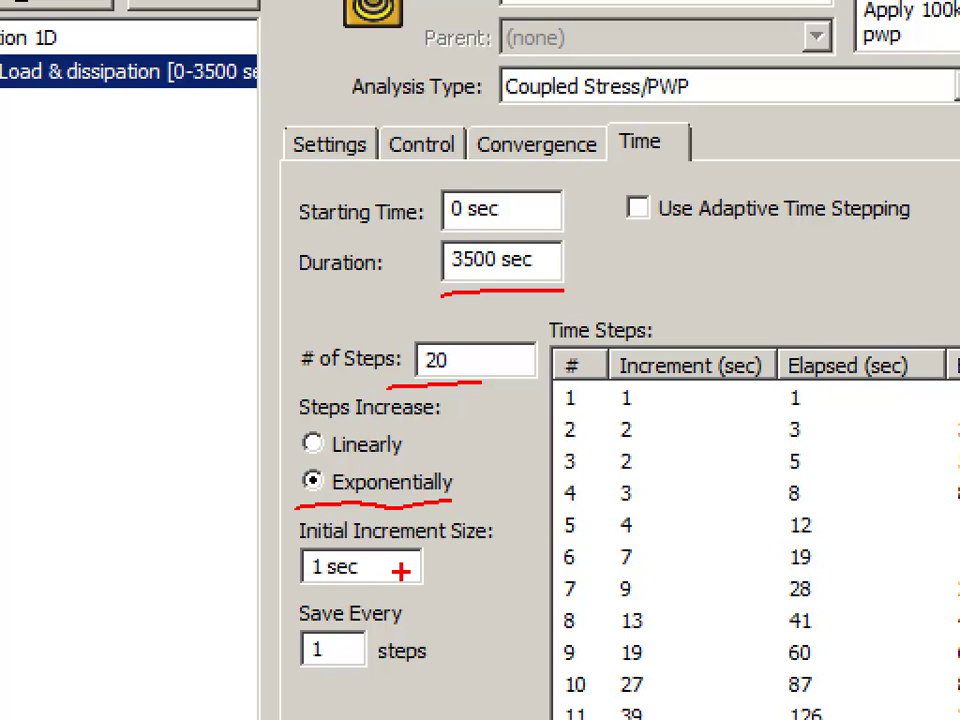
drag(291, 596, 318, 594)
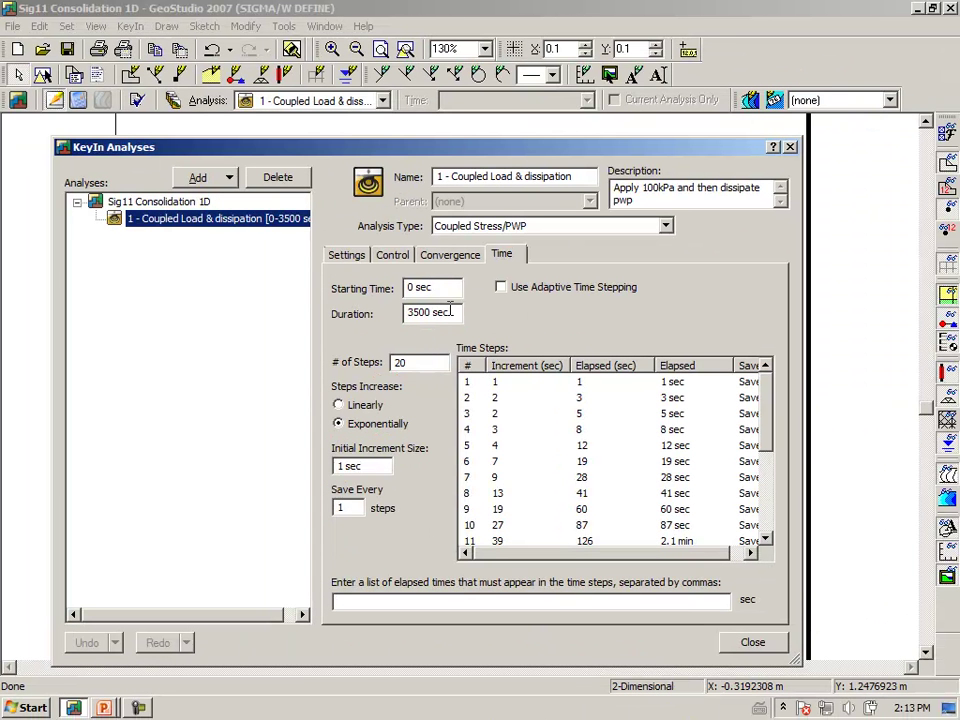
click(745, 644)
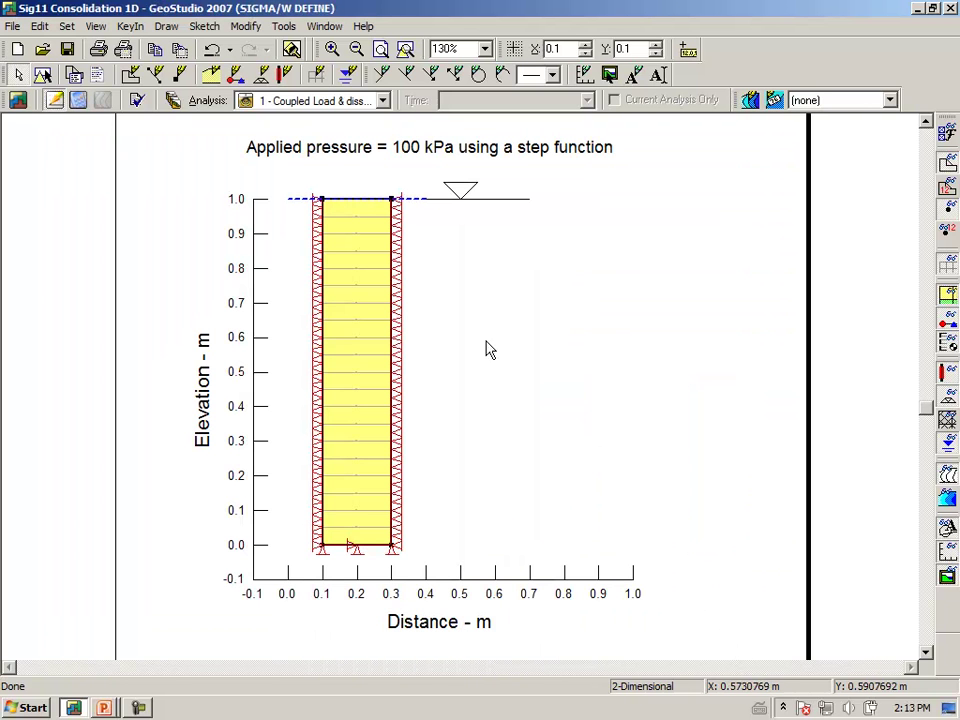
click(172, 100)
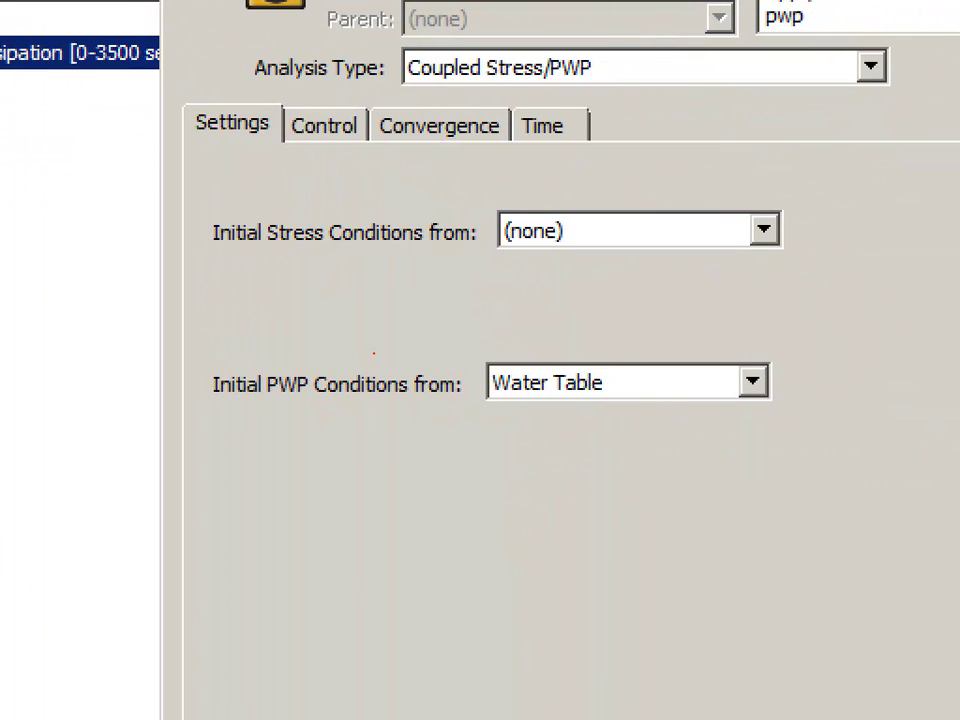
mouse_move(216, 422)
mouse_down()
mouse_move(629, 422)
mouse_move(744, 412)
mouse_move(806, 386)
mouse_move(825, 333)
mouse_move(644, 348)
mouse_move(305, 335)
mouse_move(211, 359)
mouse_move(201, 381)
mouse_move(230, 431)
mouse_up()
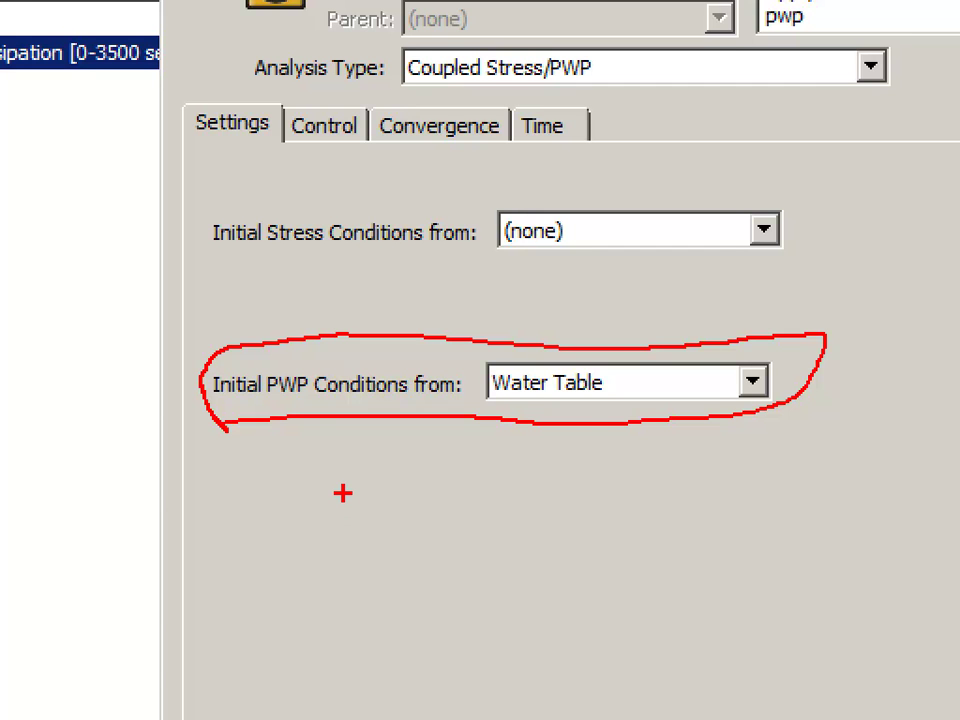
key(Escape)
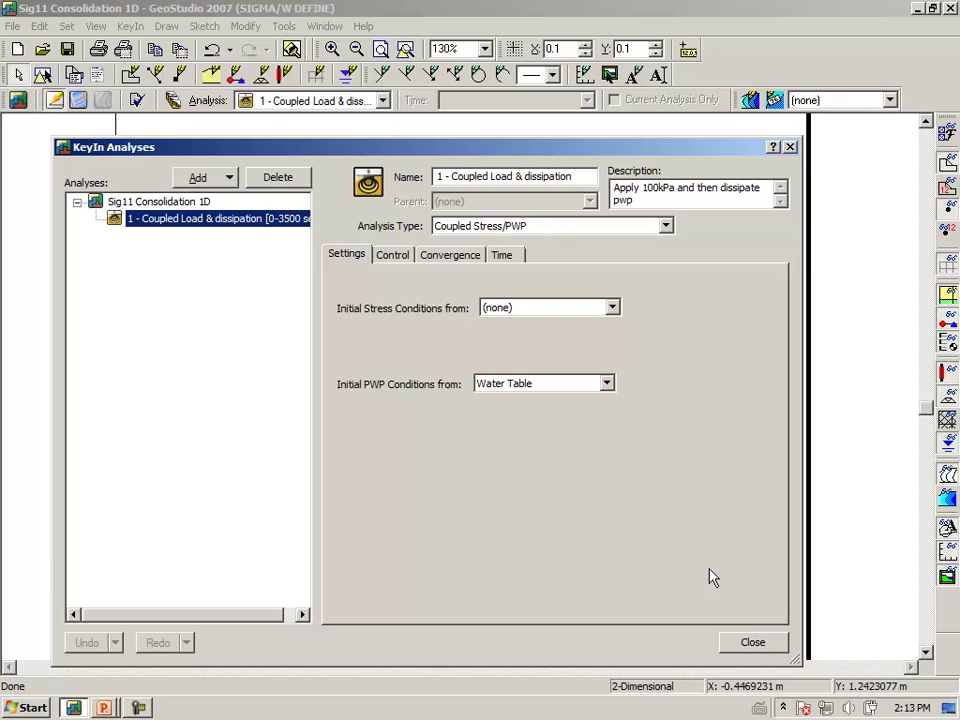
click(752, 643)
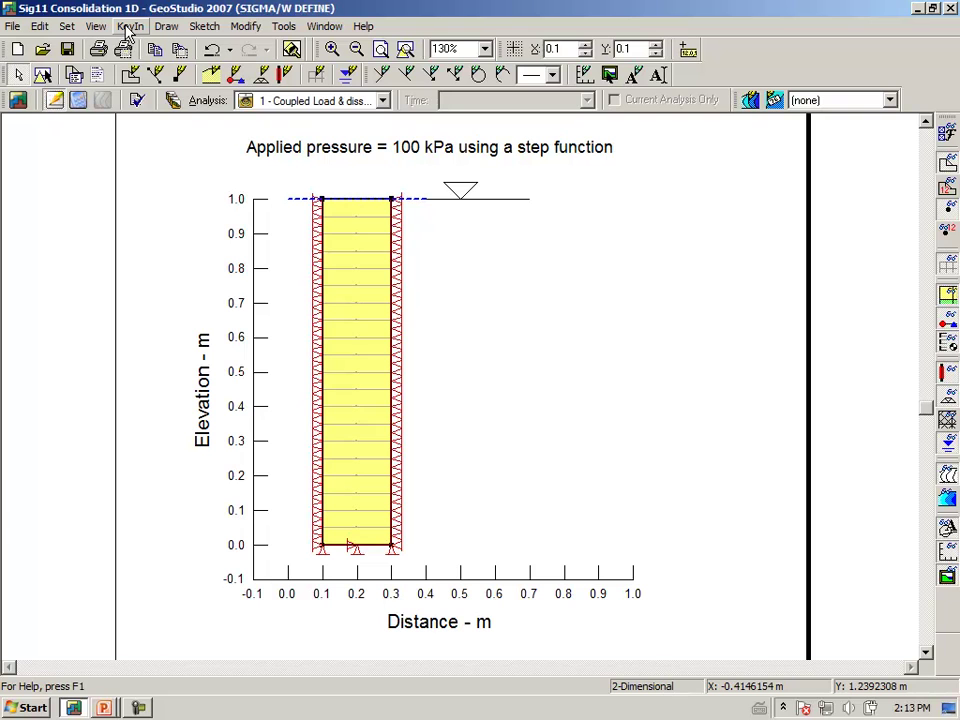
- Pick 1 - Consolidation material in Draw Materials and open its KeyIn property definitions
click(163, 28)
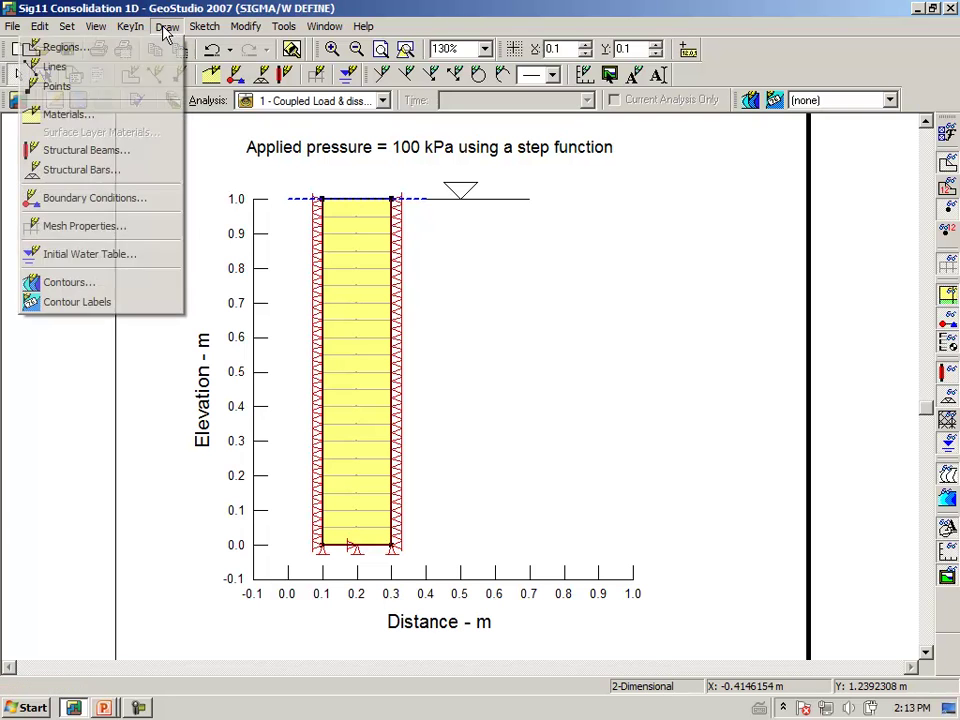
click(122, 115)
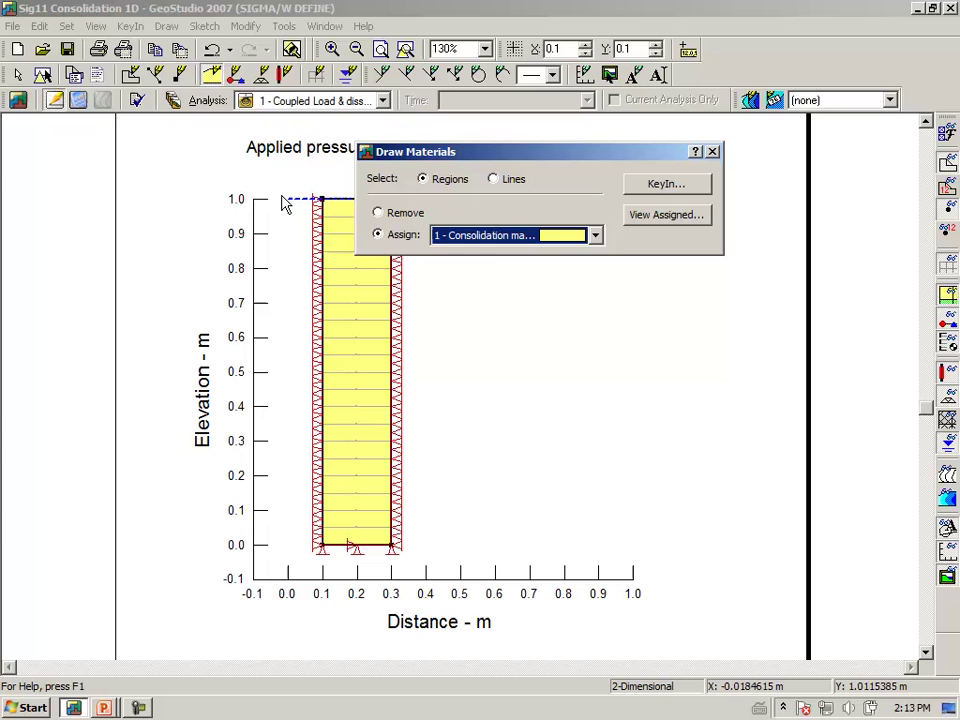
click(595, 236)
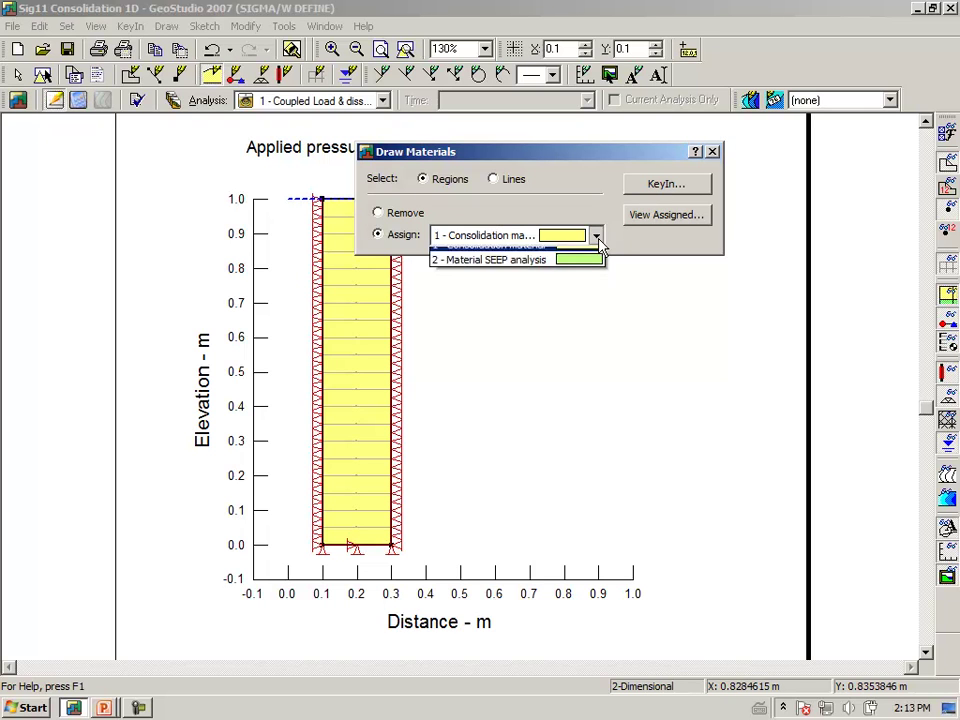
click(576, 257)
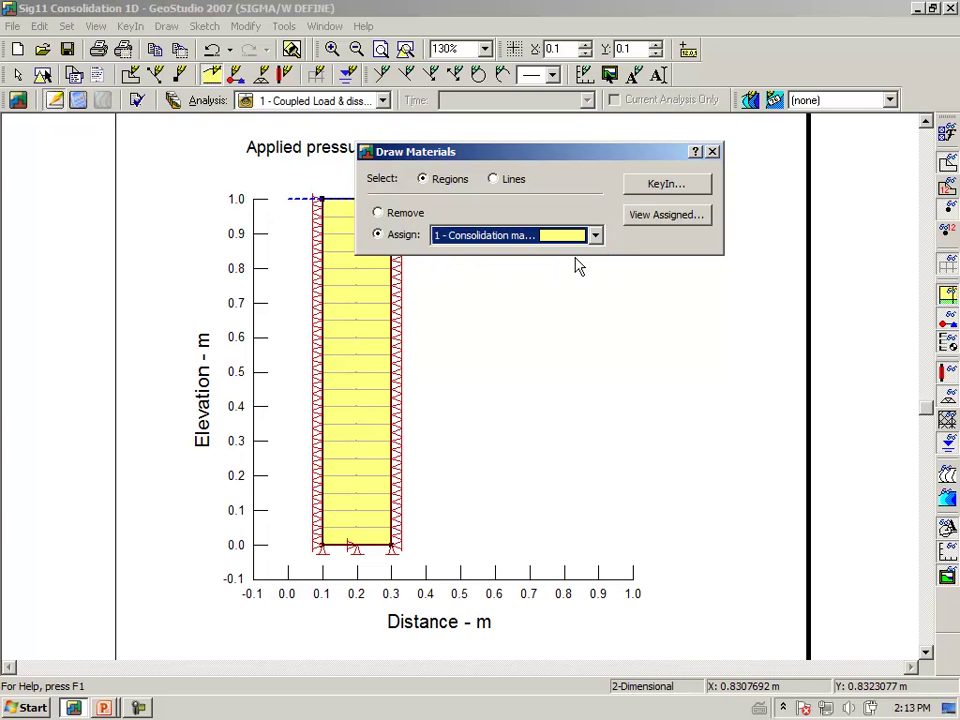
click(658, 190)
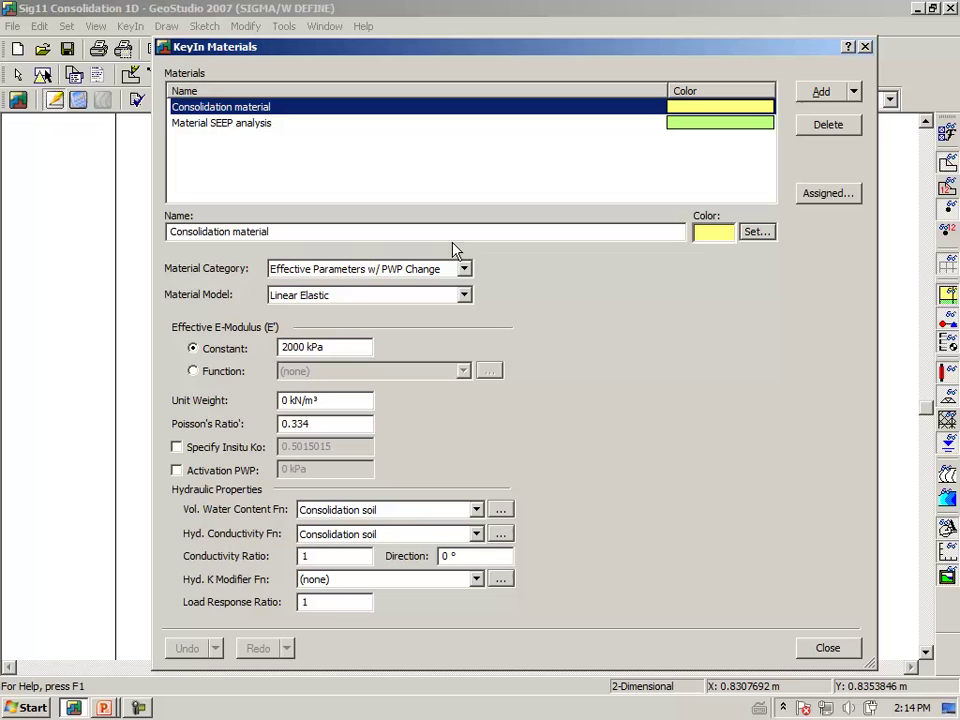
click(465, 272)
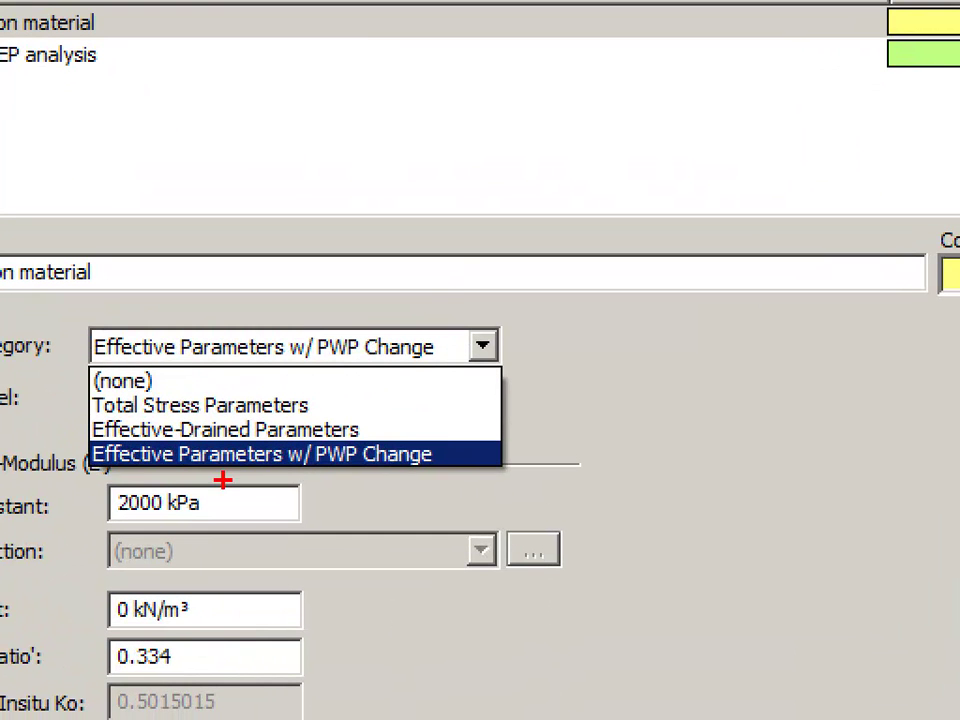
mouse_move(100, 486)
mouse_down()
mouse_move(268, 462)
mouse_move(403, 461)
mouse_up()
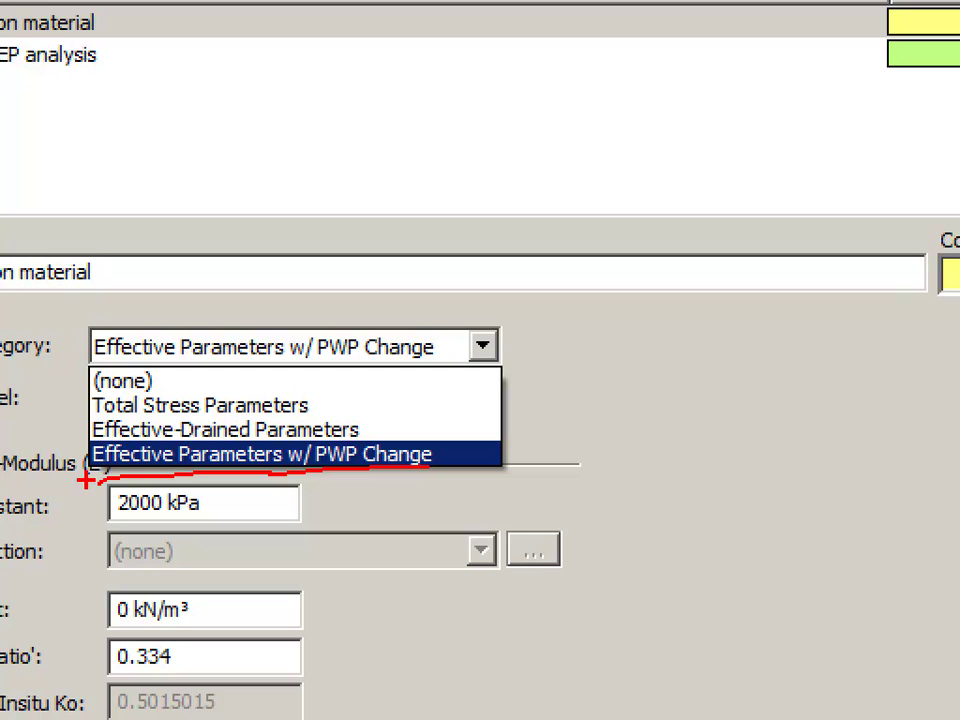
key(Escape)
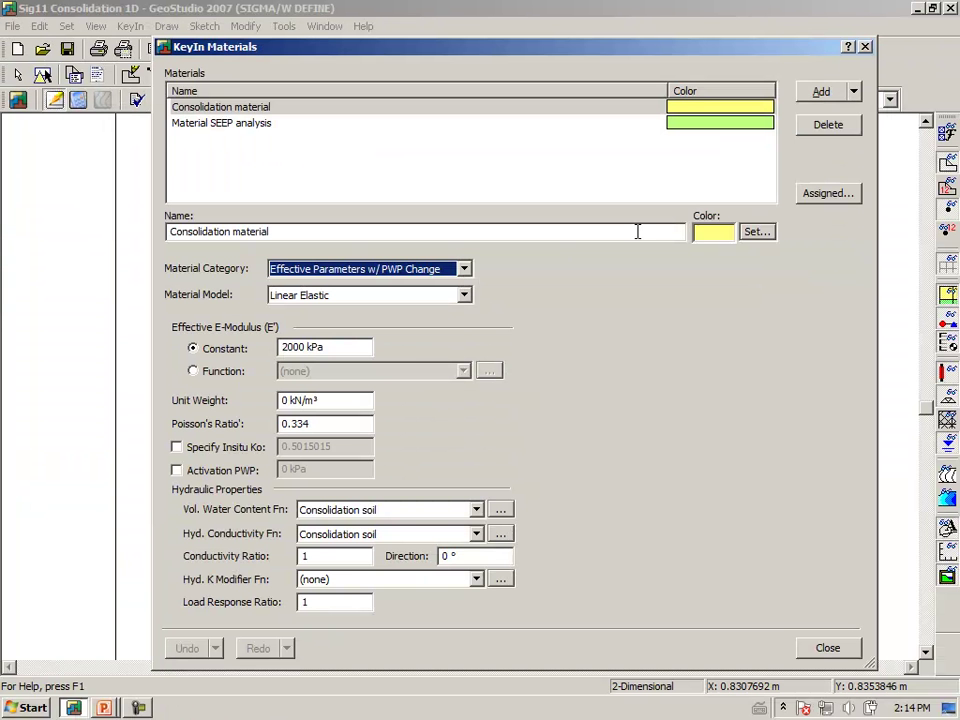
click(320, 423)
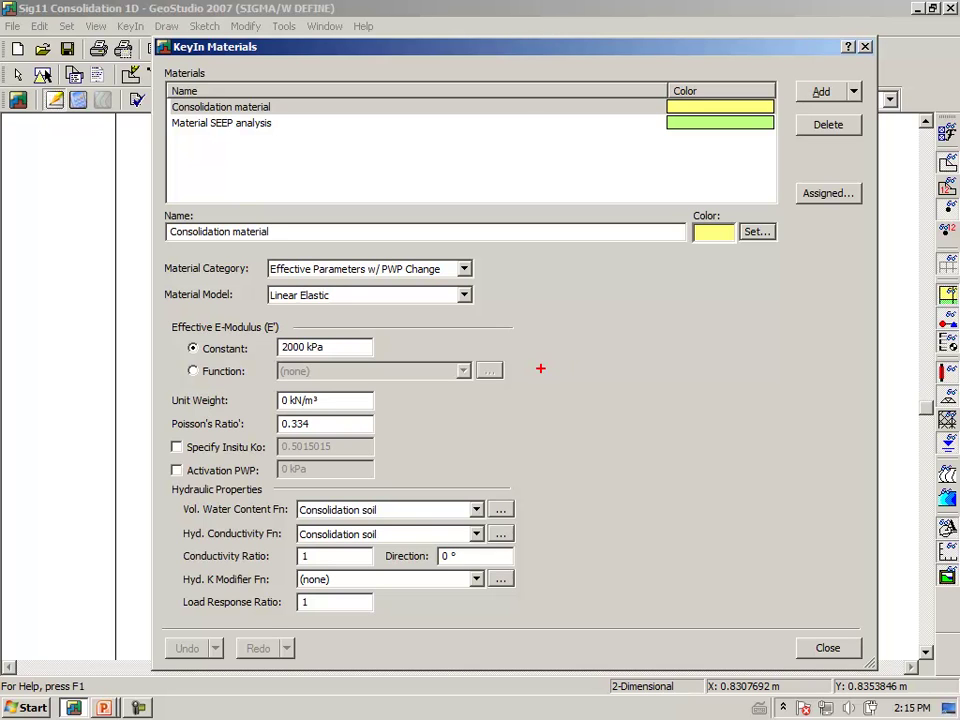
mouse_move(540, 375)
mouse_down()
mouse_move(558, 382)
mouse_move(610, 366)
mouse_move(611, 375)
mouse_up()
mouse_move(659, 336)
mouse_down()
mouse_move(659, 357)
mouse_move(677, 377)
mouse_move(670, 409)
mouse_move(668, 389)
mouse_move(664, 399)
mouse_up()
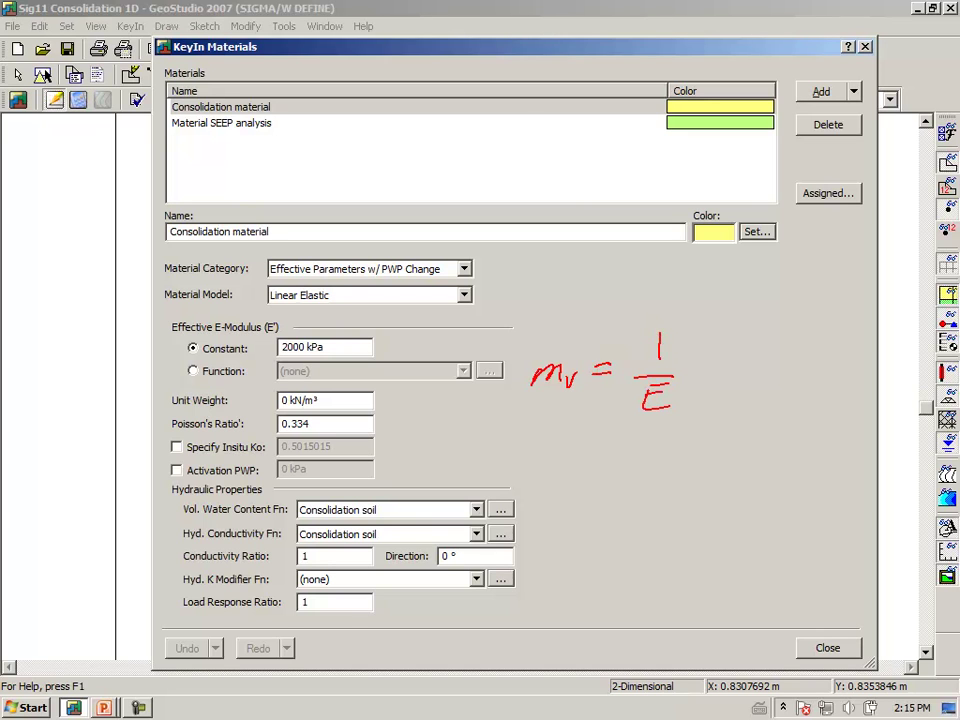
mouse_move(716, 352)
mouse_down()
mouse_move(727, 366)
mouse_move(741, 351)
mouse_move(768, 353)
mouse_up()
mouse_move(753, 361)
mouse_down()
mouse_move(789, 366)
mouse_move(802, 338)
mouse_move(786, 397)
mouse_up()
mouse_move(804, 366)
mouse_down()
mouse_move(824, 384)
mouse_move(806, 396)
mouse_up()
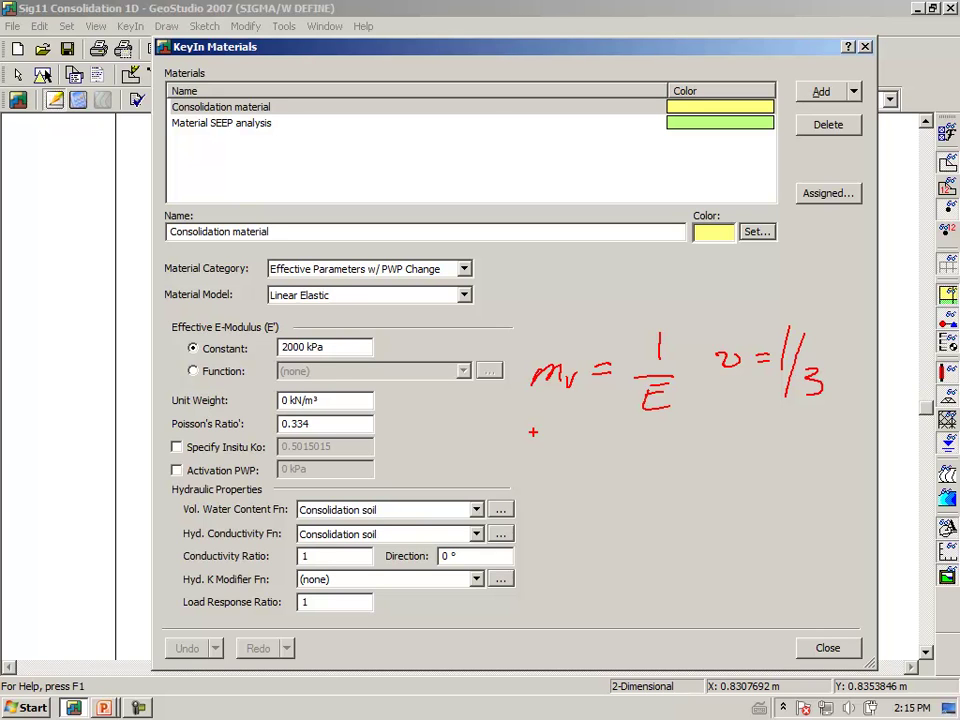
mouse_move(535, 430)
mouse_down()
mouse_move(537, 446)
mouse_move(575, 446)
mouse_move(583, 432)
mouse_up()
mouse_move(600, 435)
mouse_down()
mouse_move(668, 451)
mouse_move(648, 480)
mouse_move(658, 464)
mouse_move(692, 467)
mouse_move(726, 433)
mouse_up()
mouse_move(711, 441)
mouse_down()
mouse_move(845, 436)
mouse_move(848, 450)
mouse_up()
mouse_move(783, 490)
mouse_down()
mouse_move(822, 462)
mouse_move(812, 478)
mouse_move(832, 472)
mouse_move(842, 488)
mouse_up()
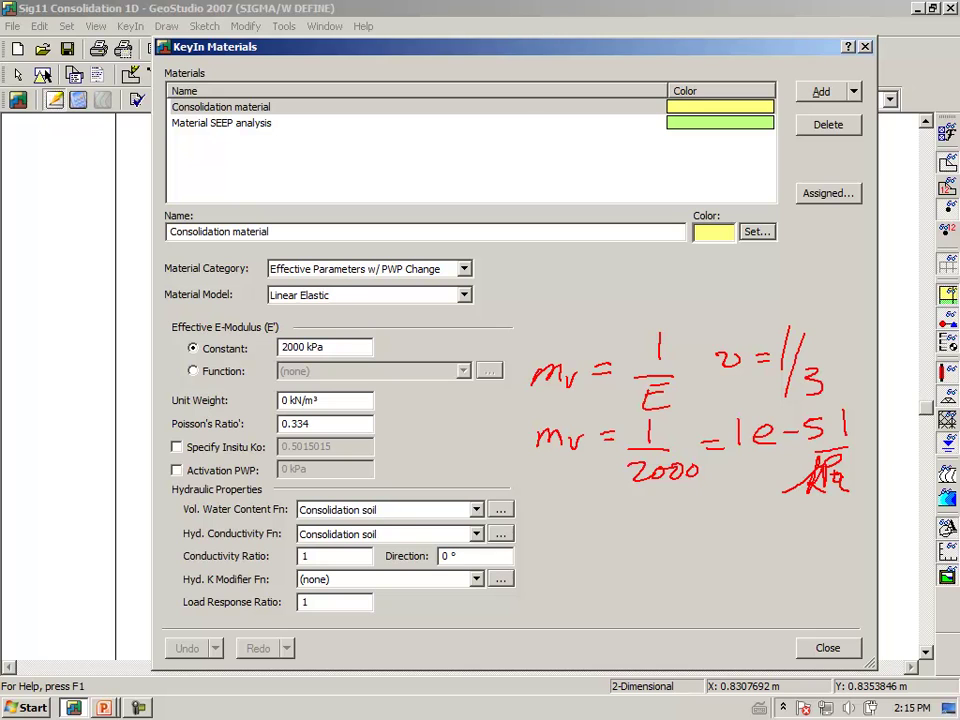
key(Escape)
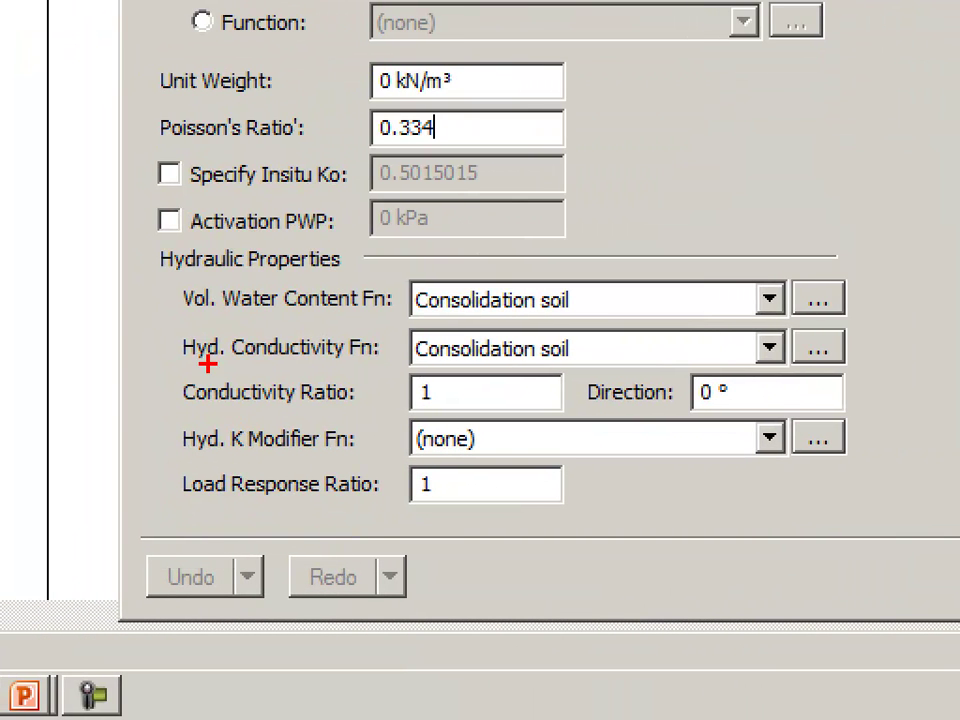
- Point out the water content and conductivity functions, then open the Consolidation water content function
drag(162, 320, 378, 313)
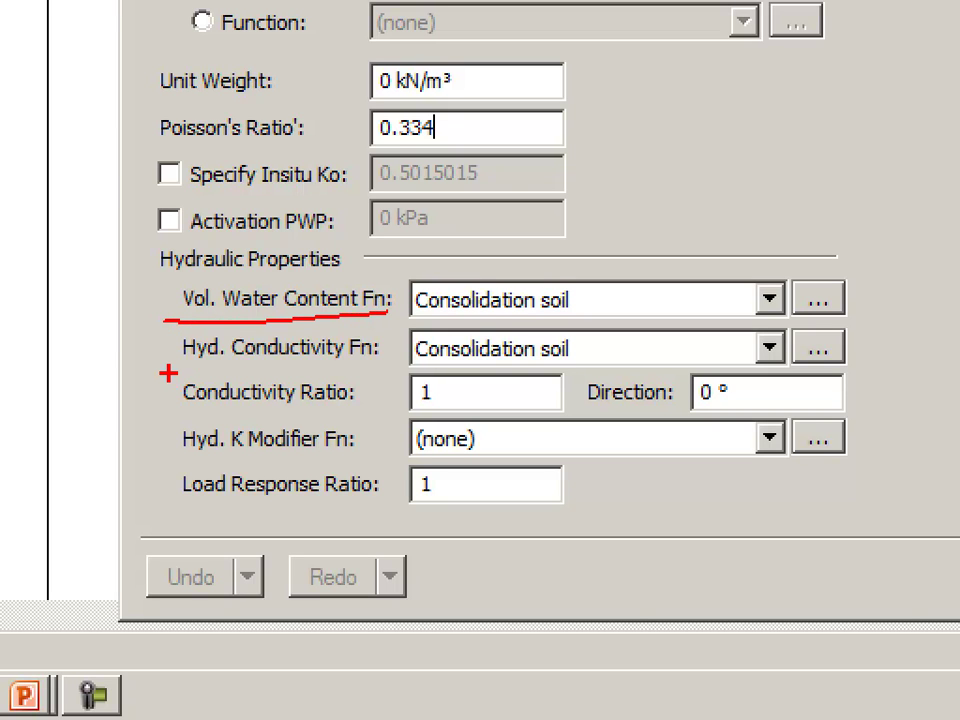
drag(168, 374, 366, 366)
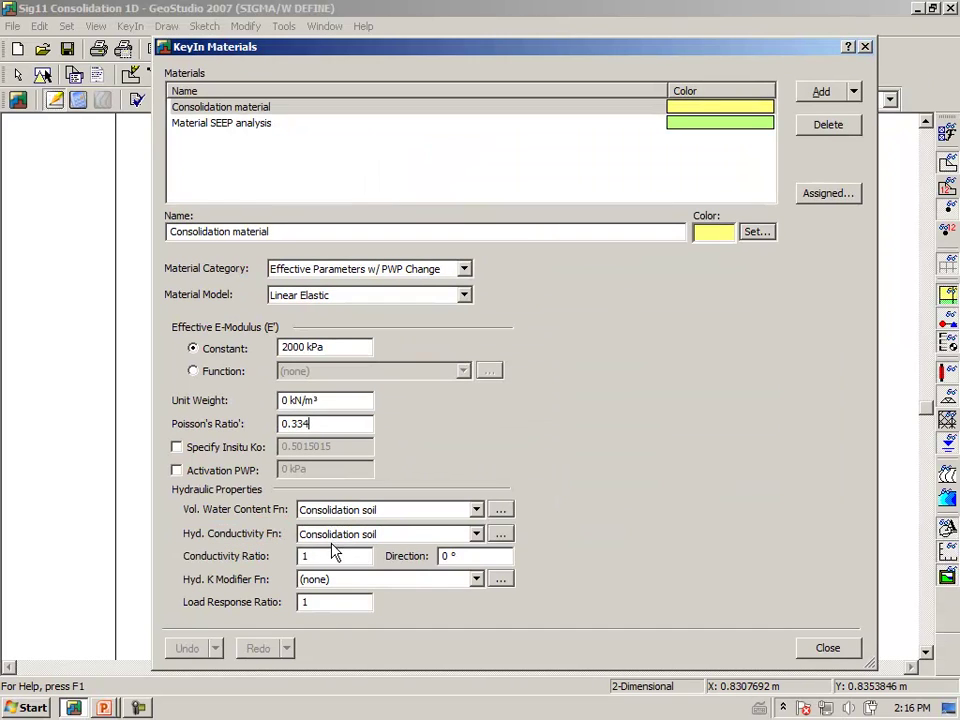
click(501, 510)
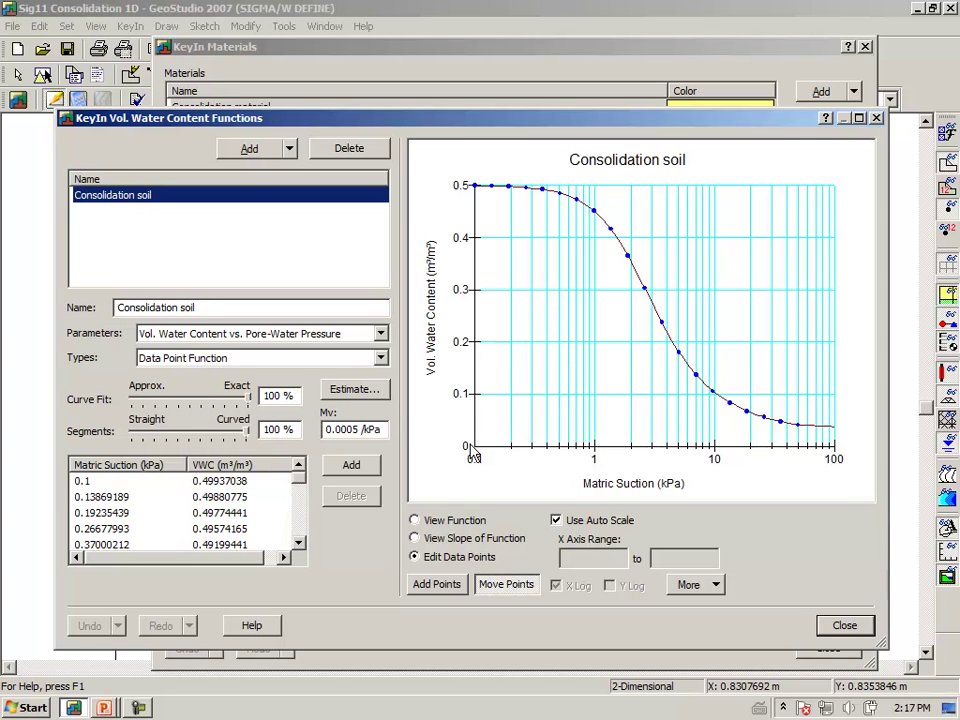
- Plot volumetric water content against pore-water pressure and highlight the Mv of 0.0005 /kPa
click(416, 522)
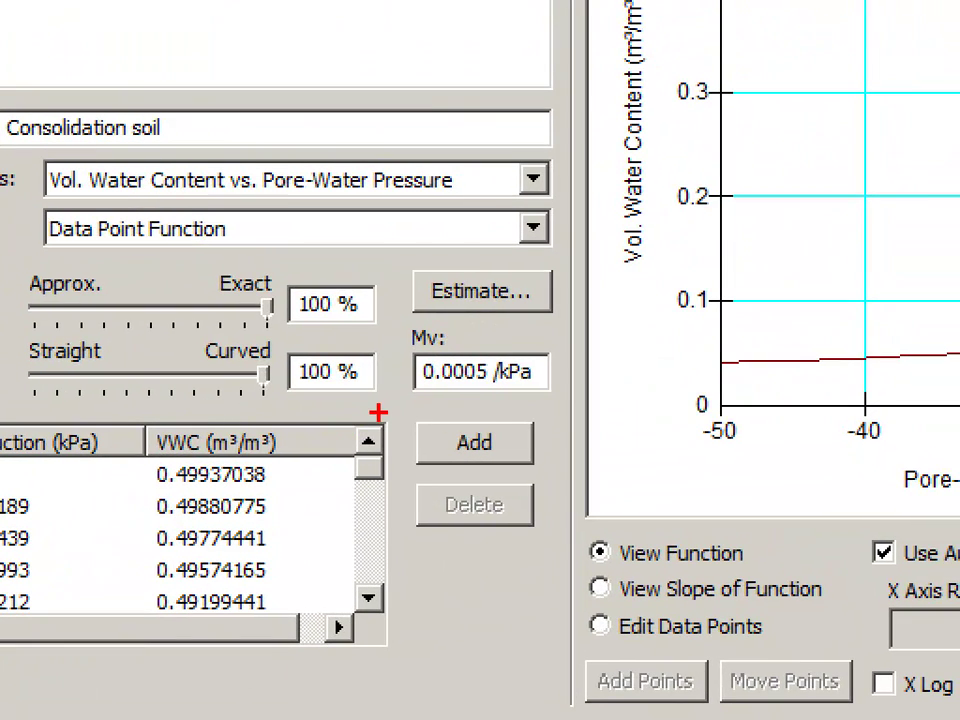
mouse_move(378, 412)
mouse_down()
mouse_move(488, 418)
mouse_move(538, 408)
mouse_move(552, 402)
mouse_move(566, 364)
mouse_move(544, 334)
mouse_move(518, 326)
mouse_move(396, 312)
mouse_move(384, 410)
mouse_up()
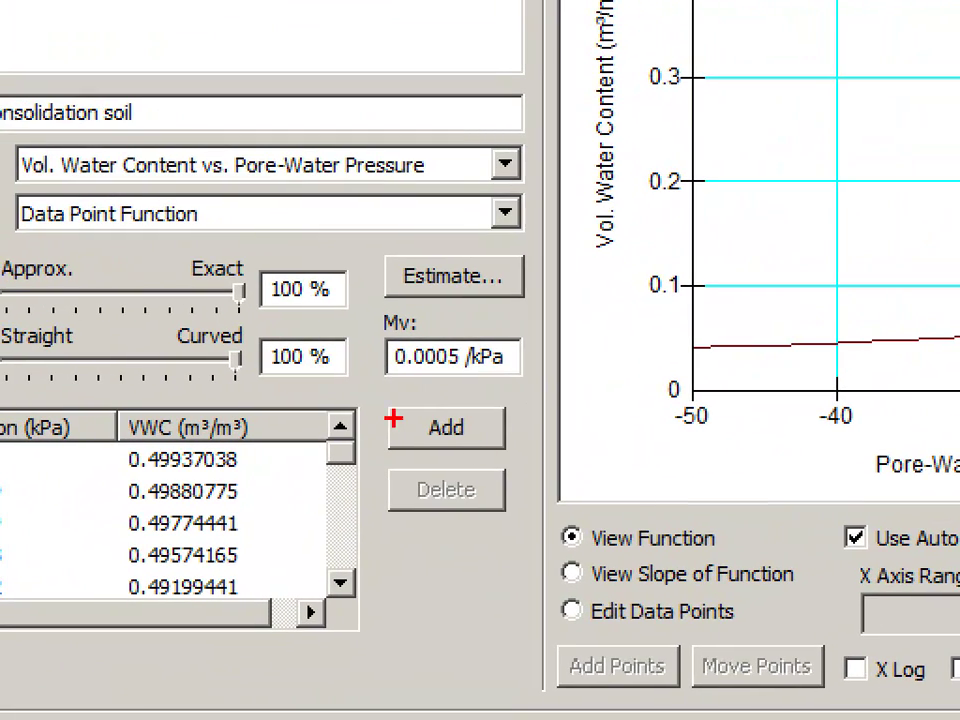
mouse_move(373, 396)
mouse_down()
mouse_move(507, 407)
mouse_move(543, 361)
mouse_move(541, 336)
mouse_move(375, 277)
mouse_move(346, 327)
mouse_move(370, 400)
mouse_up()
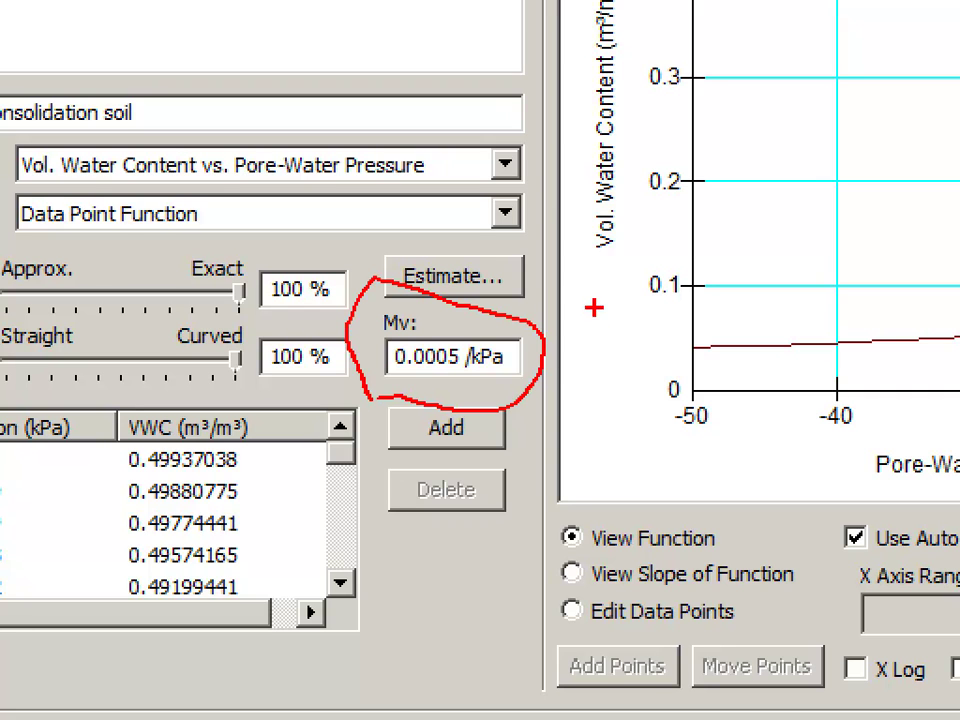
mouse_move(595, 310)
mouse_down()
mouse_move(583, 381)
mouse_move(556, 383)
mouse_up()
mouse_move(563, 405)
mouse_down()
mouse_move(576, 400)
mouse_move(588, 424)
mouse_move(596, 402)
mouse_move(628, 395)
mouse_move(592, 460)
mouse_move(614, 456)
mouse_move(612, 424)
mouse_up()
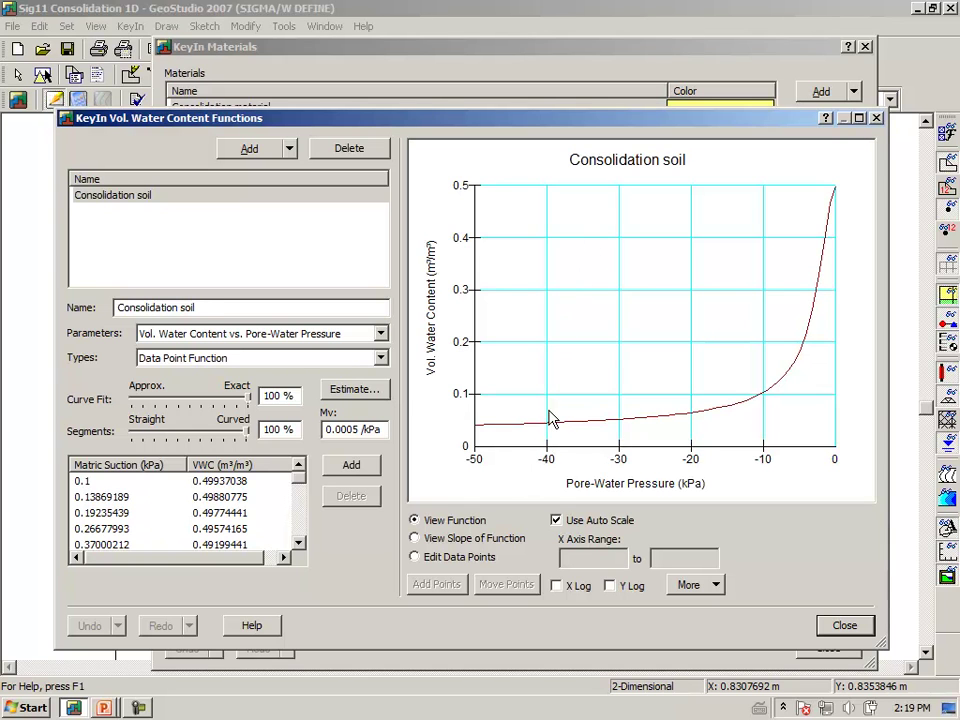
- Turn off auto scale and set the X axis range from -10 to 50 kPa
click(560, 526)
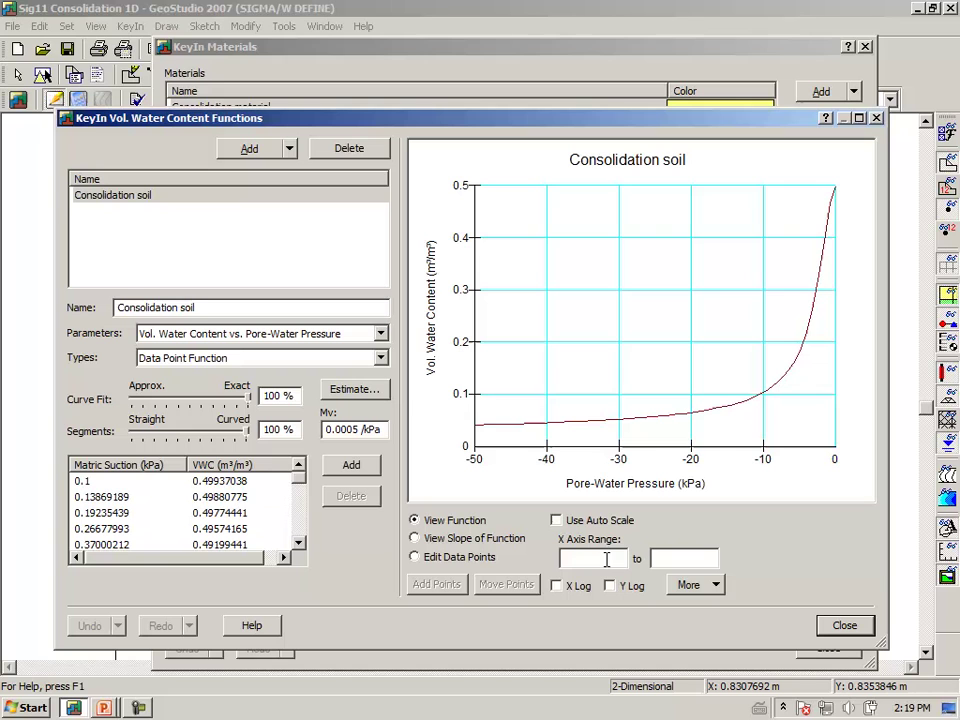
click(604, 559)
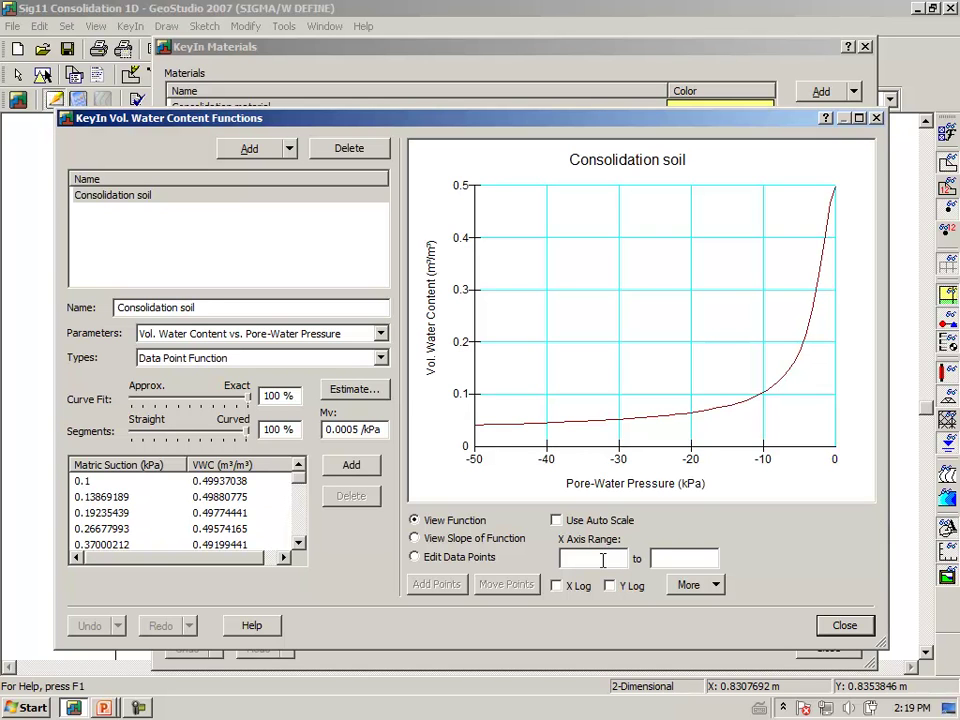
text(-10)
click(670, 557)
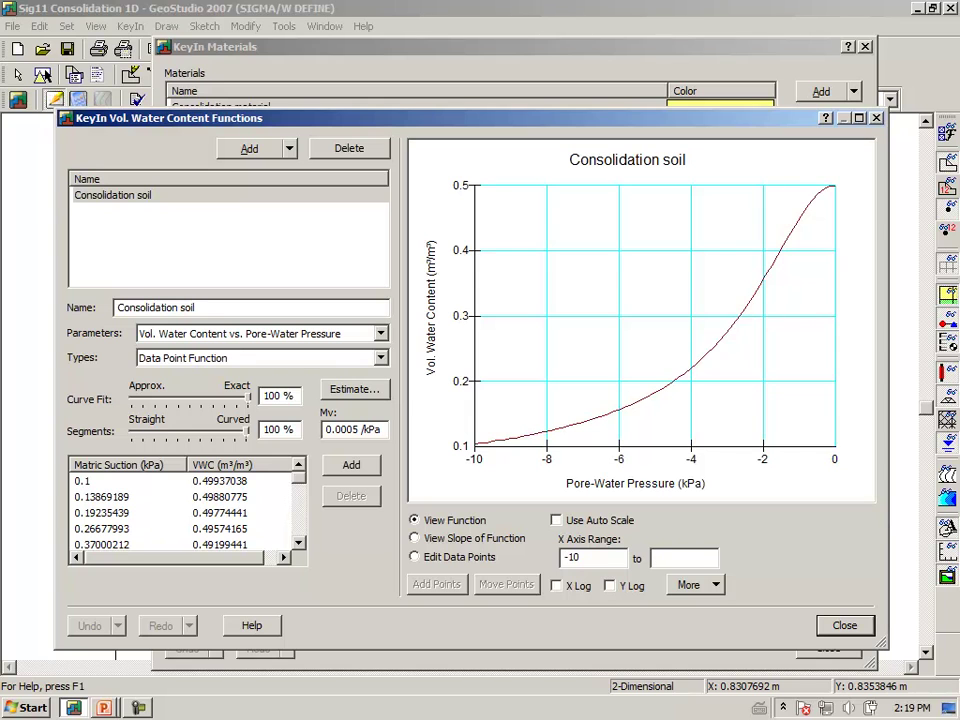
text(50)
click(603, 560)
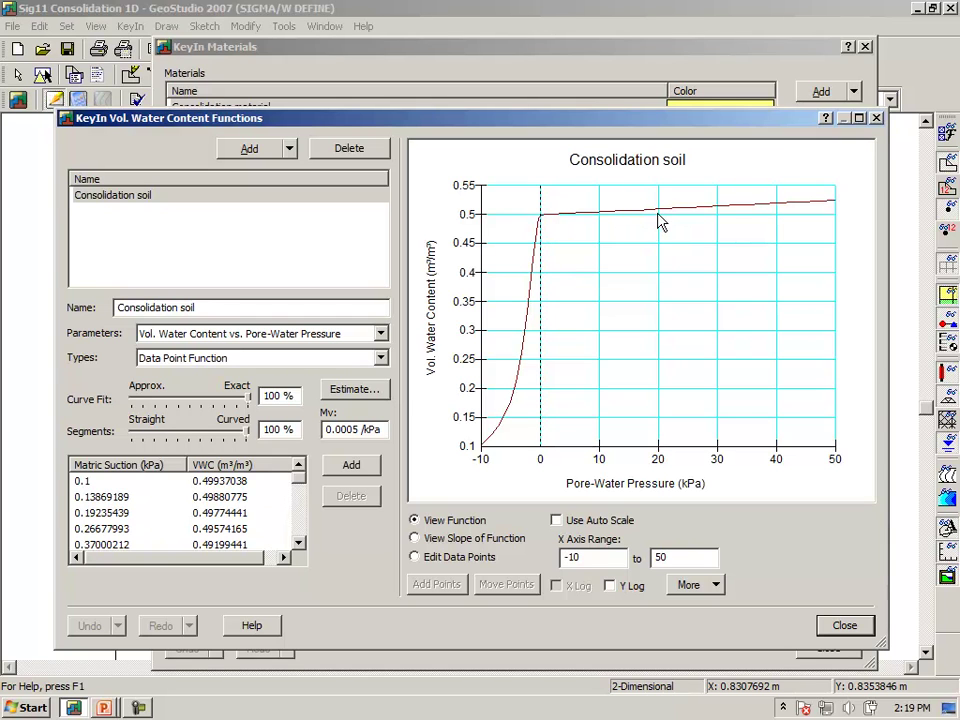
- Point out the replotted curve, switch back to Edit Data Points, and close the function
mouse_move(675, 212)
mouse_down()
mouse_move(615, 212)
mouse_move(826, 213)
mouse_up()
mouse_move(739, 236)
mouse_down()
mouse_move(763, 242)
mouse_move(771, 229)
mouse_up()
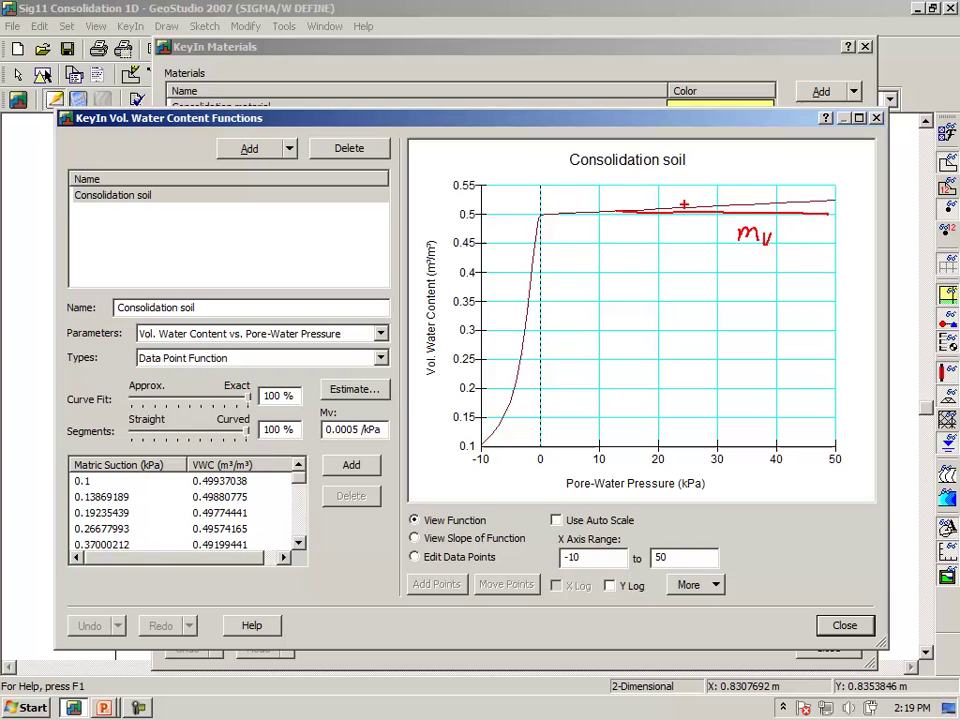
mouse_move(685, 205)
mouse_down()
mouse_move(575, 211)
mouse_move(536, 245)
mouse_move(516, 355)
mouse_up()
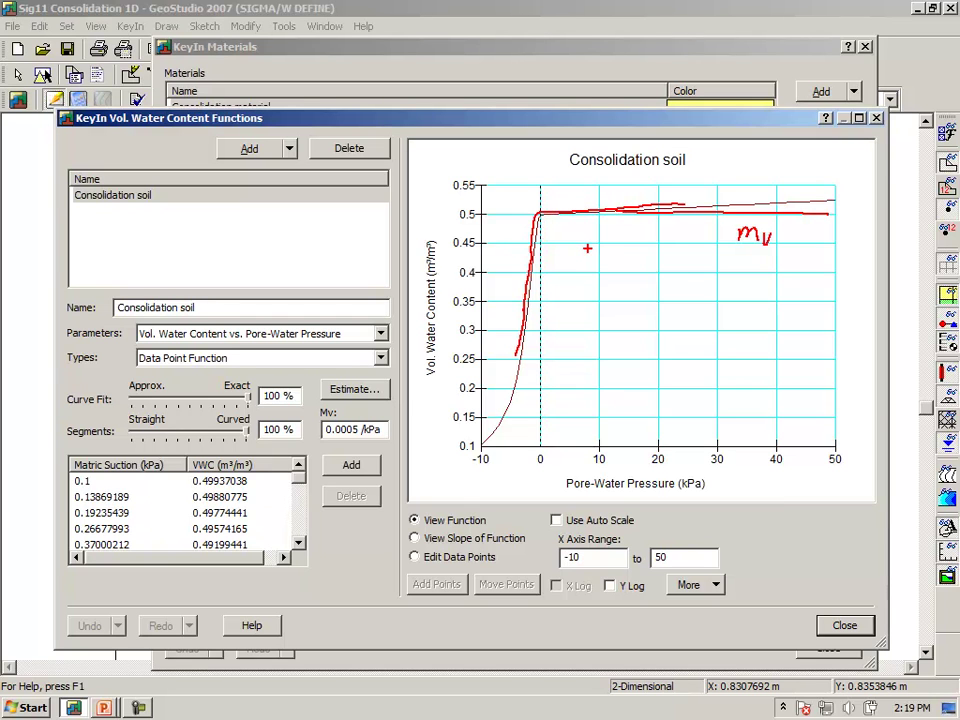
key(Escape)
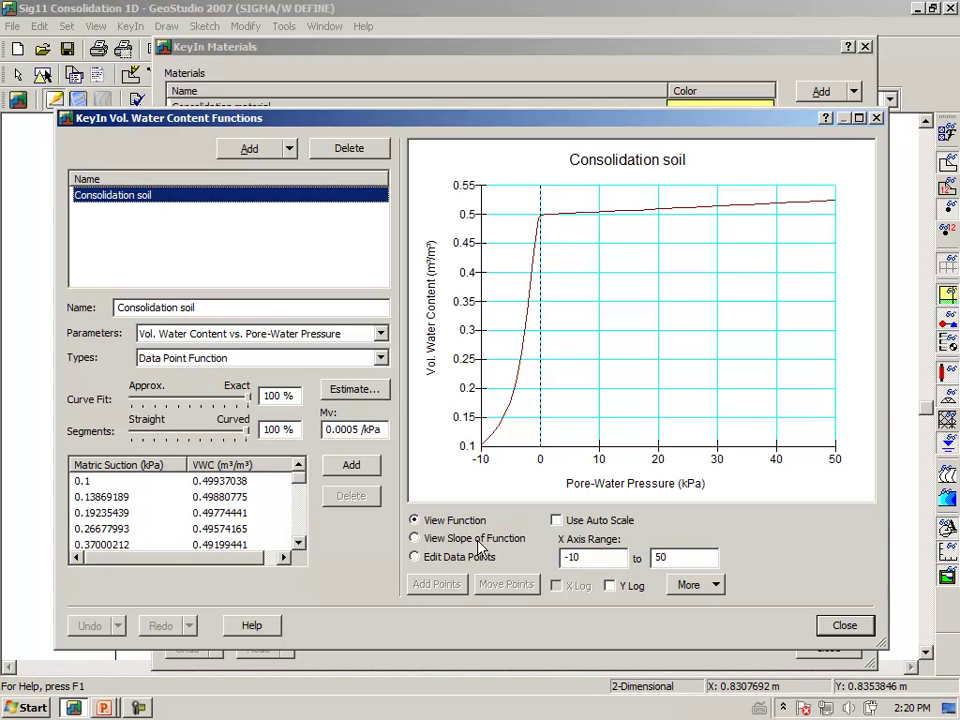
click(431, 565)
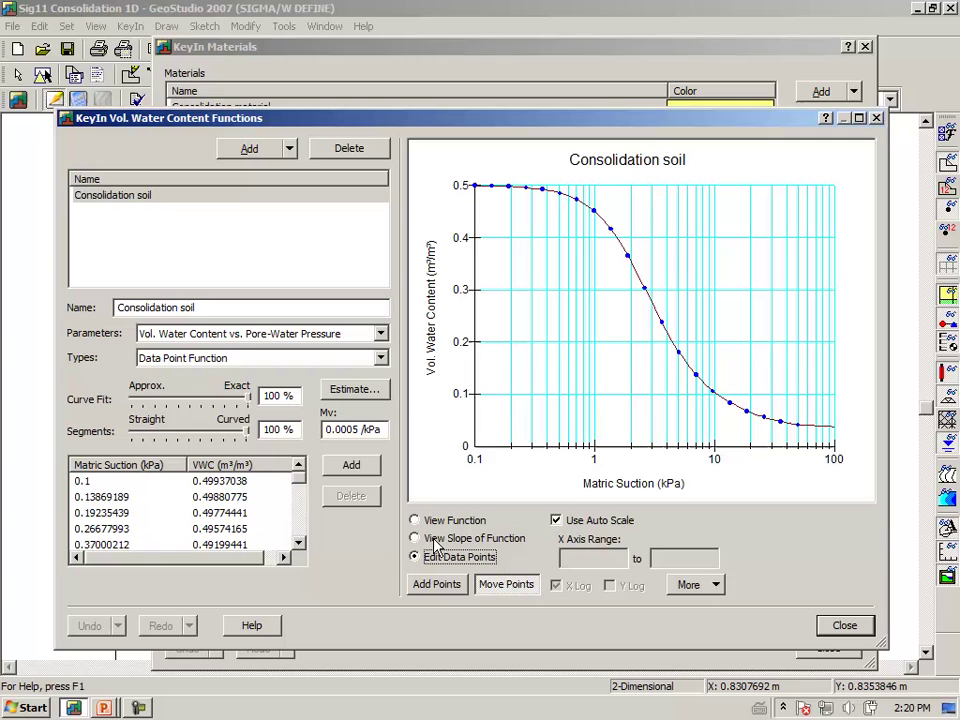
click(843, 630)
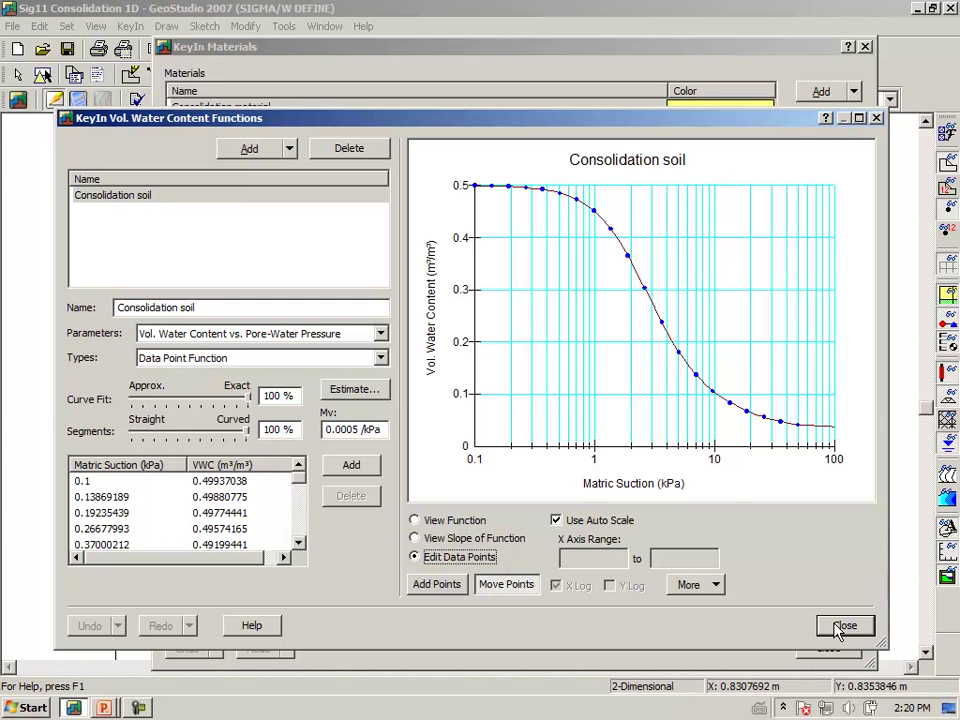
click(840, 628)
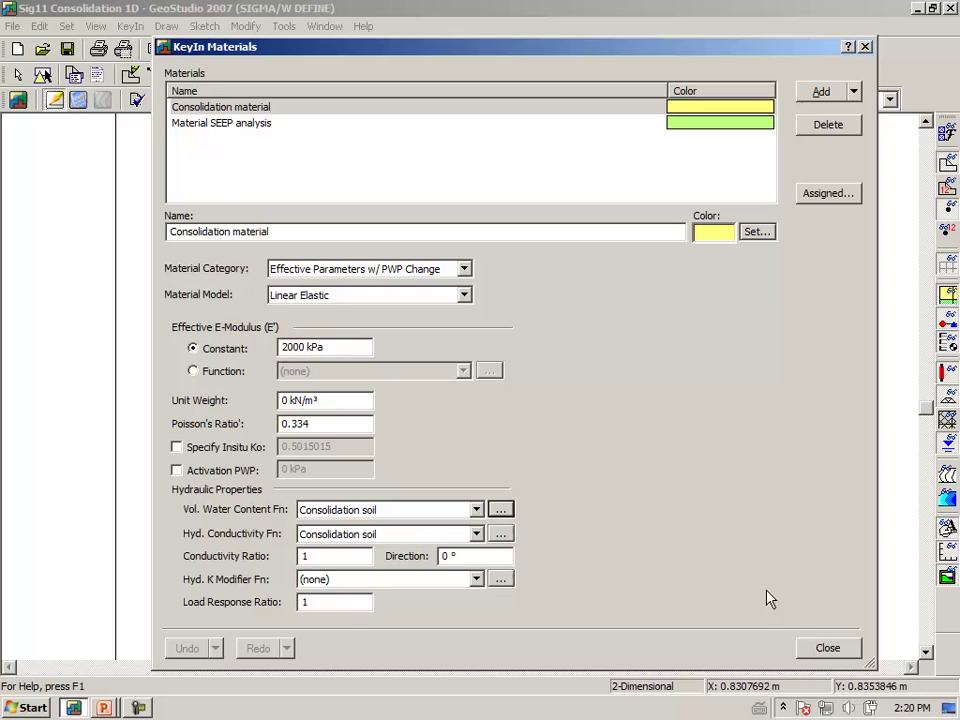
click(501, 536)
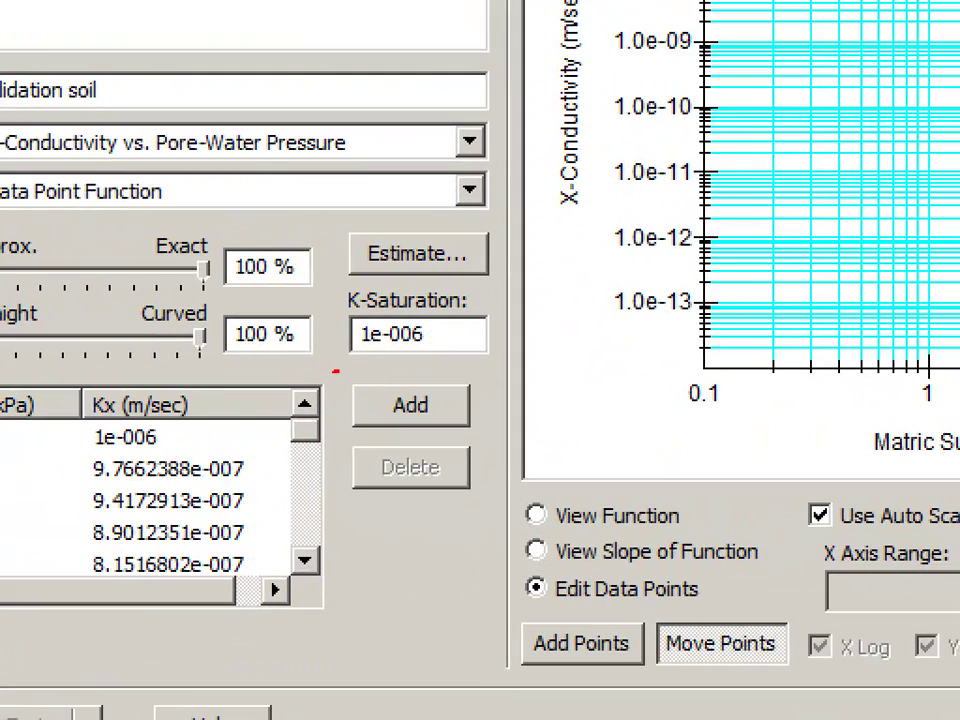
mouse_move(360, 371)
mouse_down()
mouse_move(439, 361)
mouse_move(468, 336)
mouse_move(459, 306)
mouse_move(399, 290)
mouse_move(362, 297)
mouse_move(349, 305)
mouse_move(340, 366)
mouse_up()
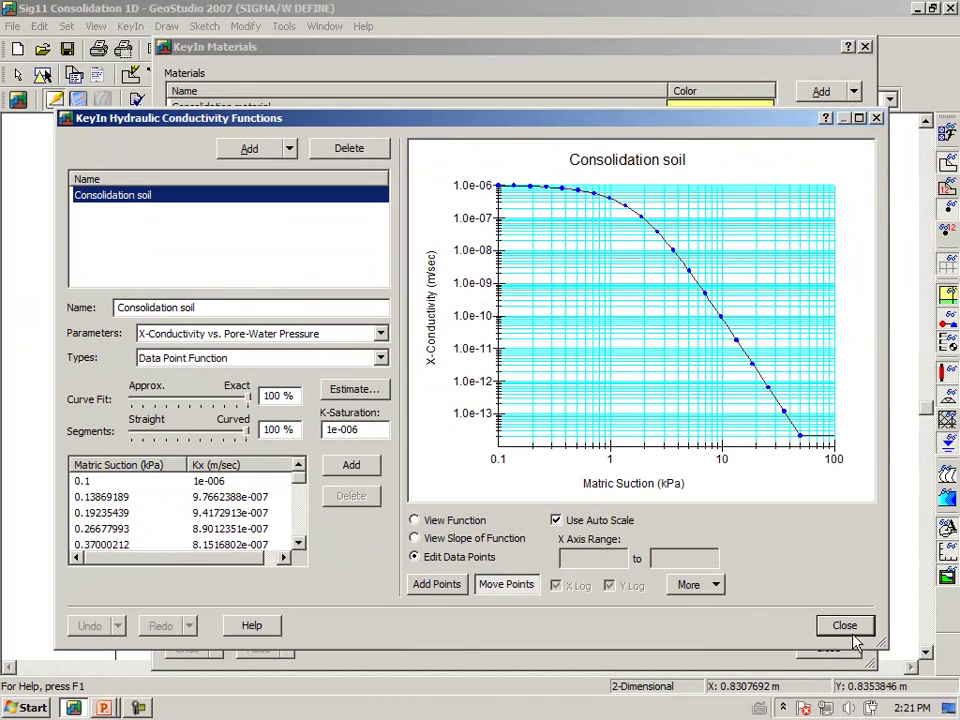
click(850, 628)
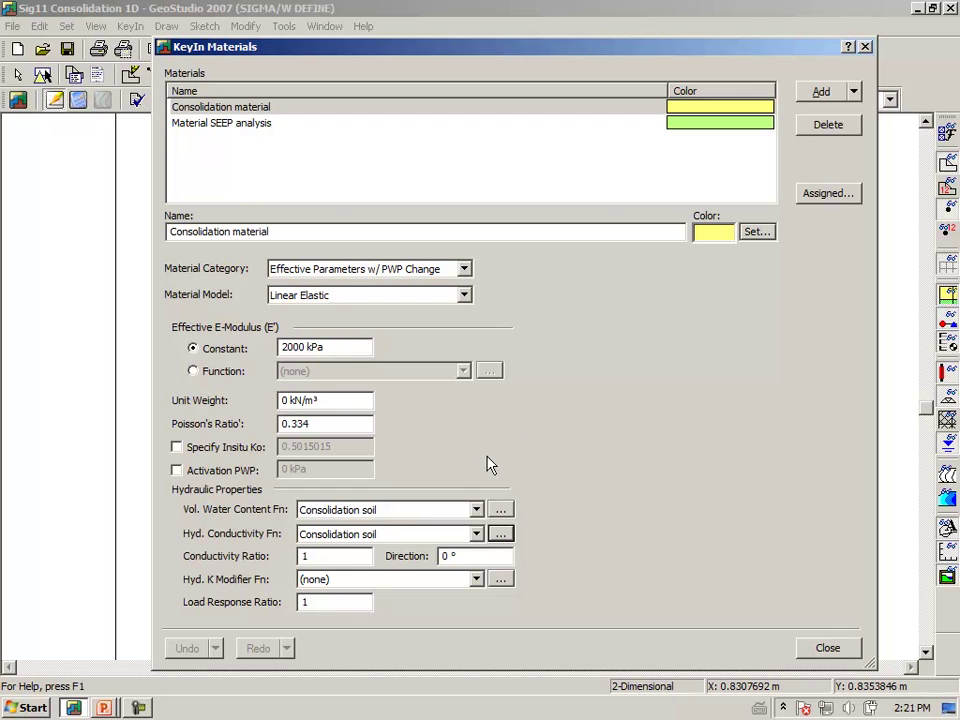
- Close KeyIn Materials and Draw Materials, then zoom in on the column's top edge
click(828, 650)
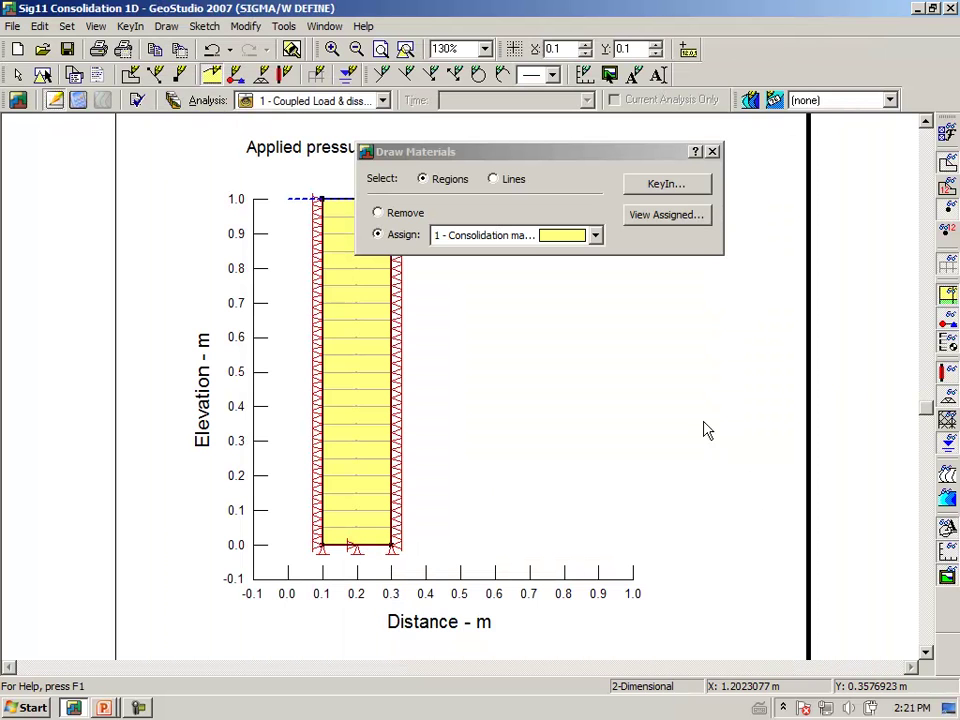
click(716, 158)
click(714, 154)
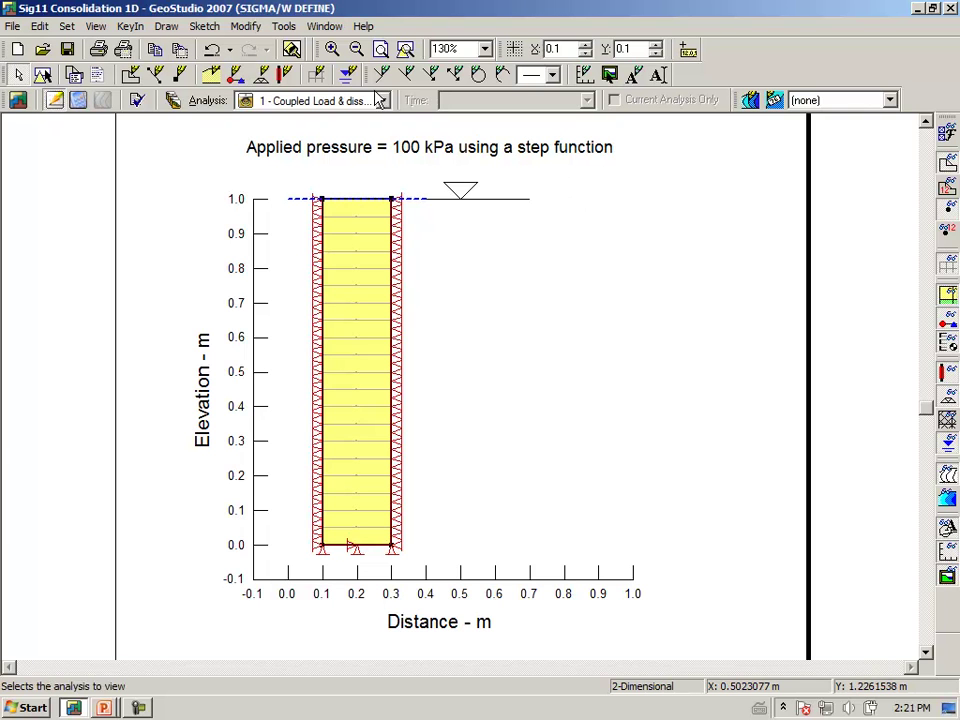
click(334, 52)
drag(248, 147, 445, 285)
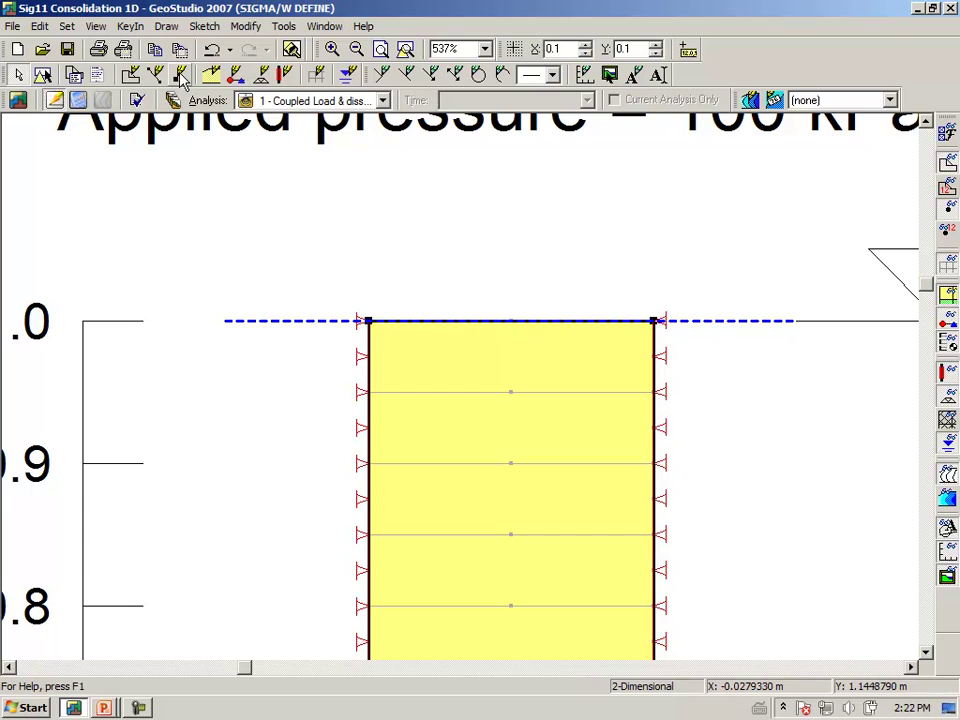
- Show the Applied pressure boundary condition: normal stress from the Loading function, tangential 0 kPa
click(166, 27)
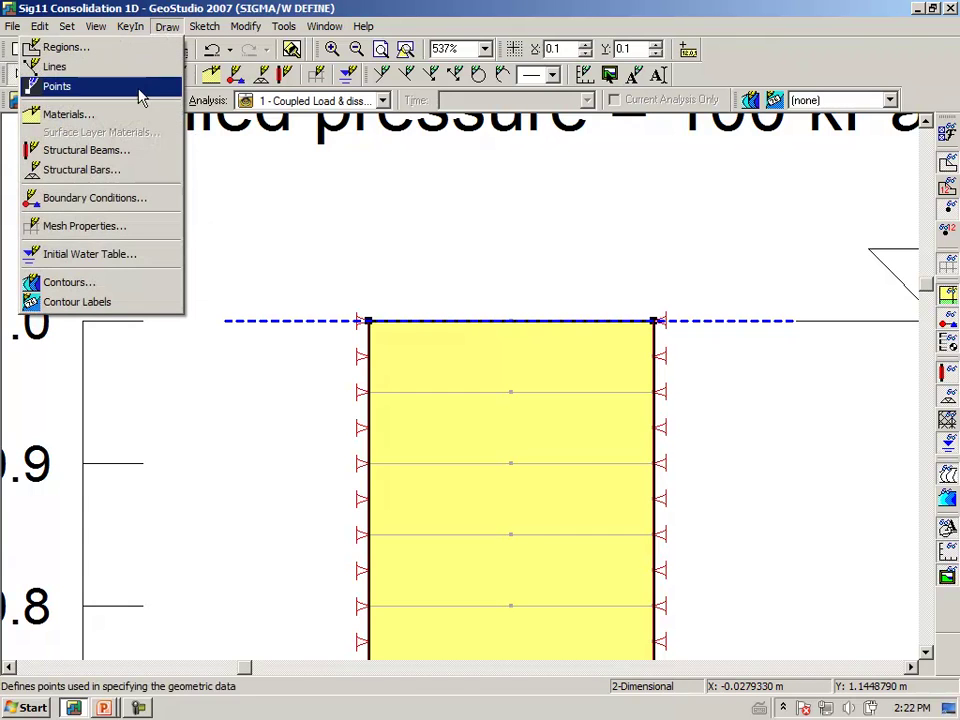
click(112, 200)
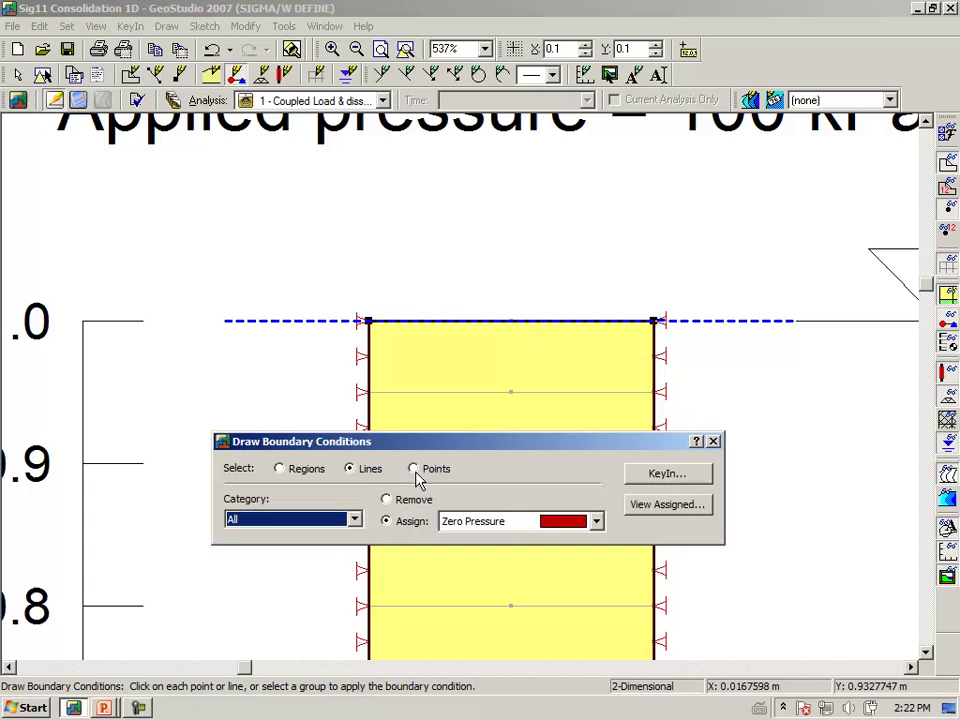
mouse_move(430, 455)
mouse_down()
mouse_move(349, 272)
mouse_move(339, 205)
mouse_up()
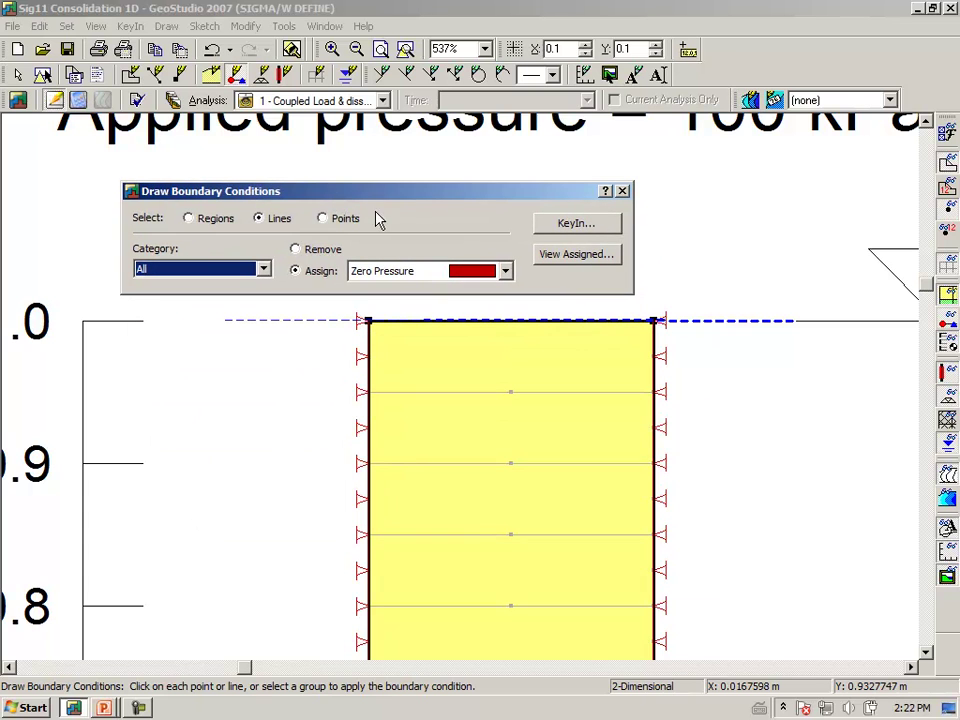
click(576, 226)
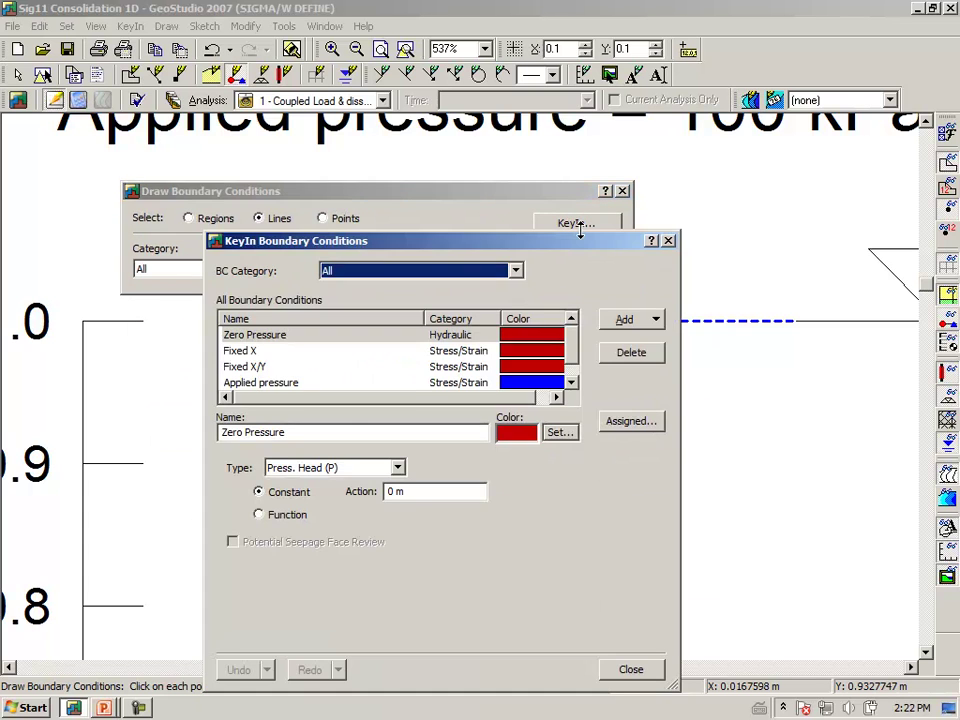
click(525, 386)
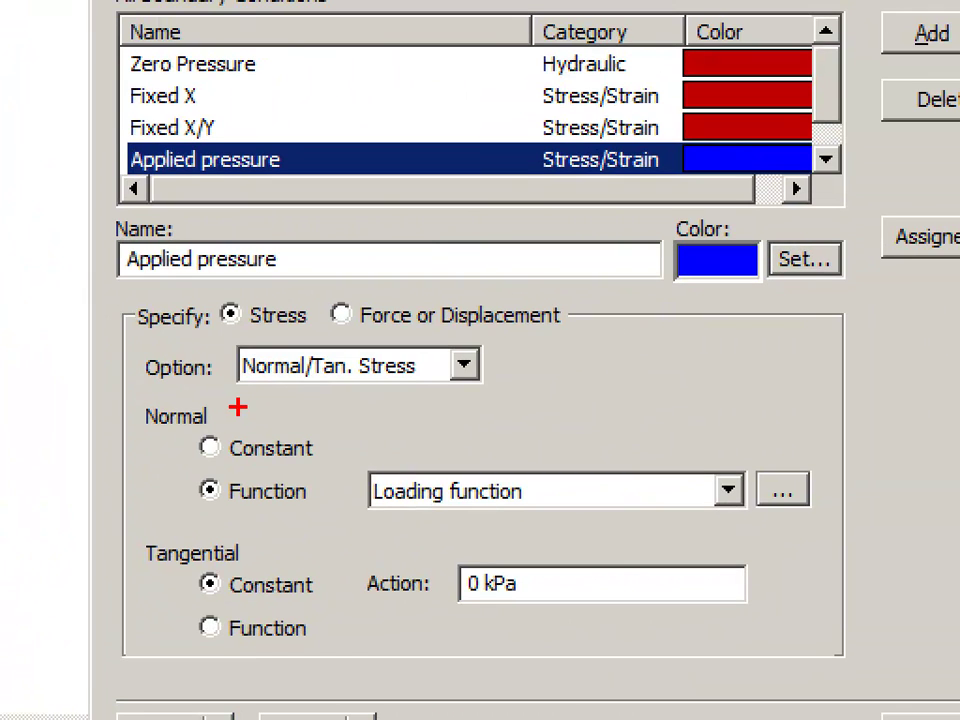
drag(237, 407, 429, 390)
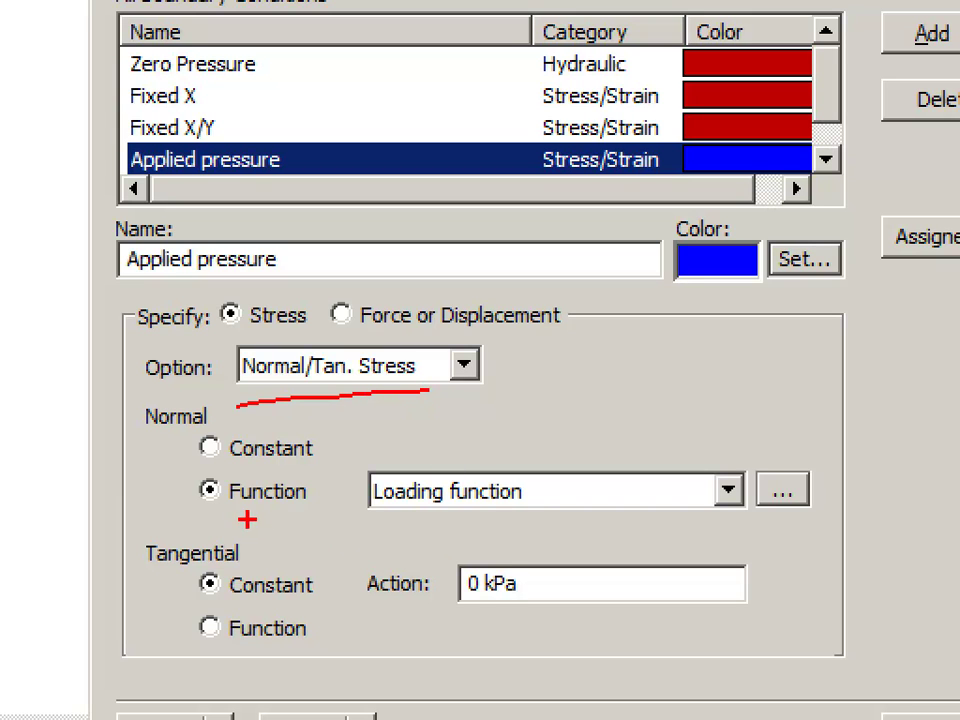
mouse_move(185, 516)
mouse_down()
mouse_move(503, 523)
mouse_move(550, 492)
mouse_move(556, 461)
mouse_move(485, 446)
mouse_move(344, 492)
mouse_up()
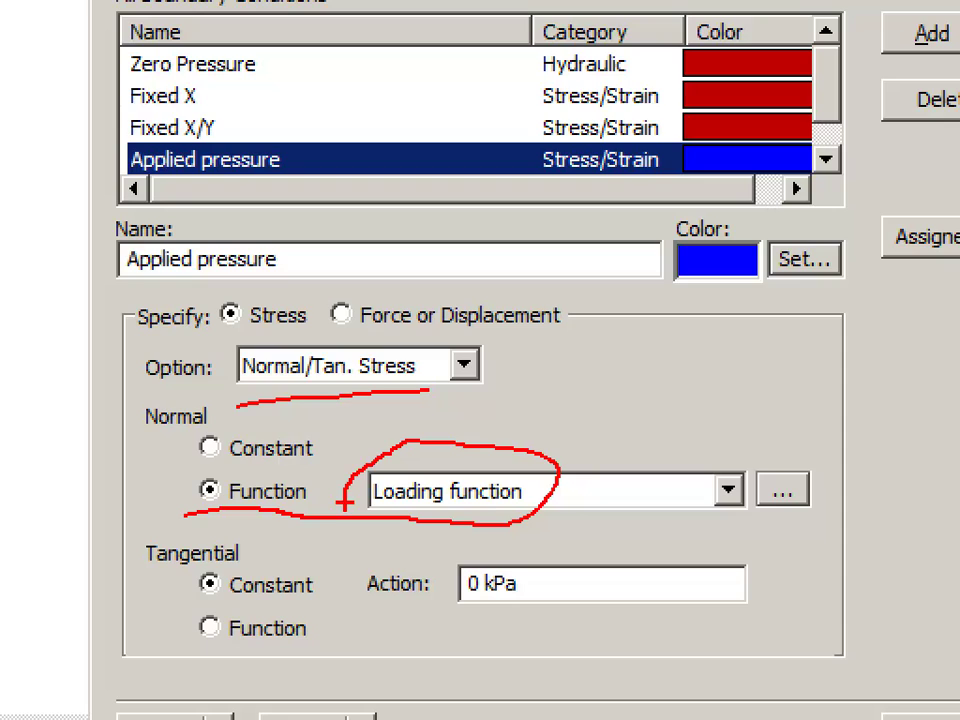
key(Escape)
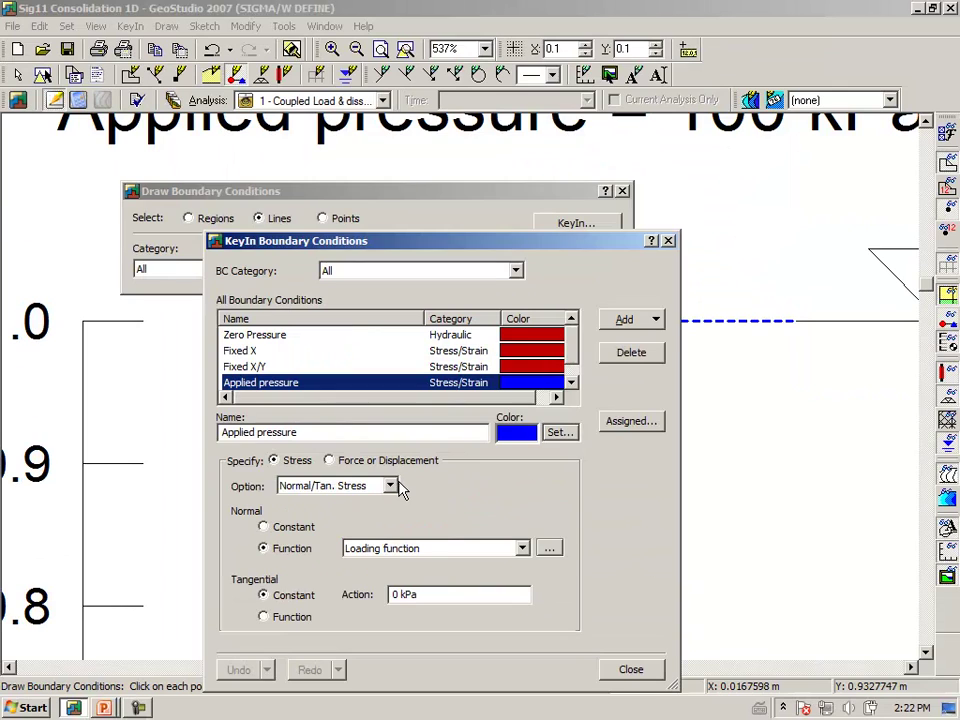
click(551, 549)
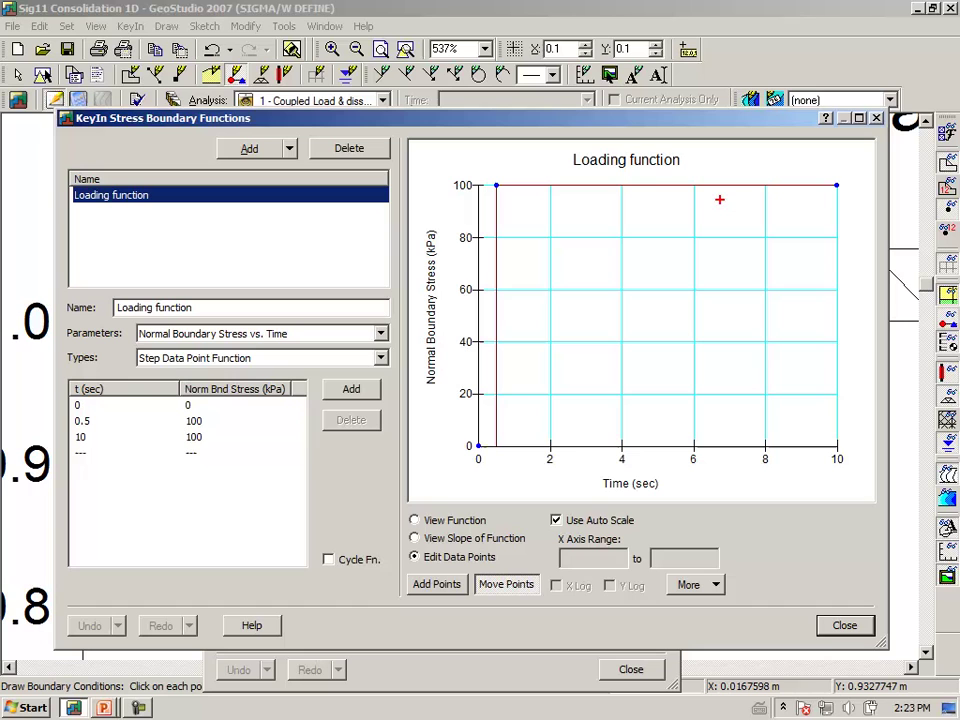
drag(748, 199, 776, 187)
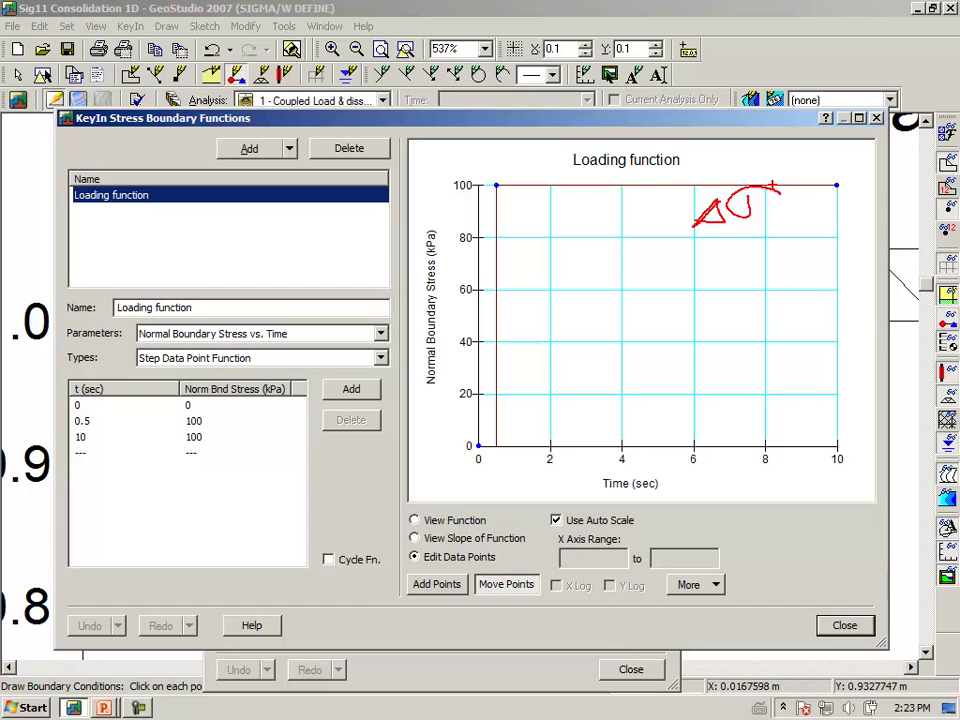
mouse_move(645, 223)
mouse_down()
mouse_move(657, 263)
mouse_move(652, 240)
mouse_move(668, 266)
mouse_move(712, 248)
mouse_move(742, 258)
mouse_up()
drag(728, 242, 763, 243)
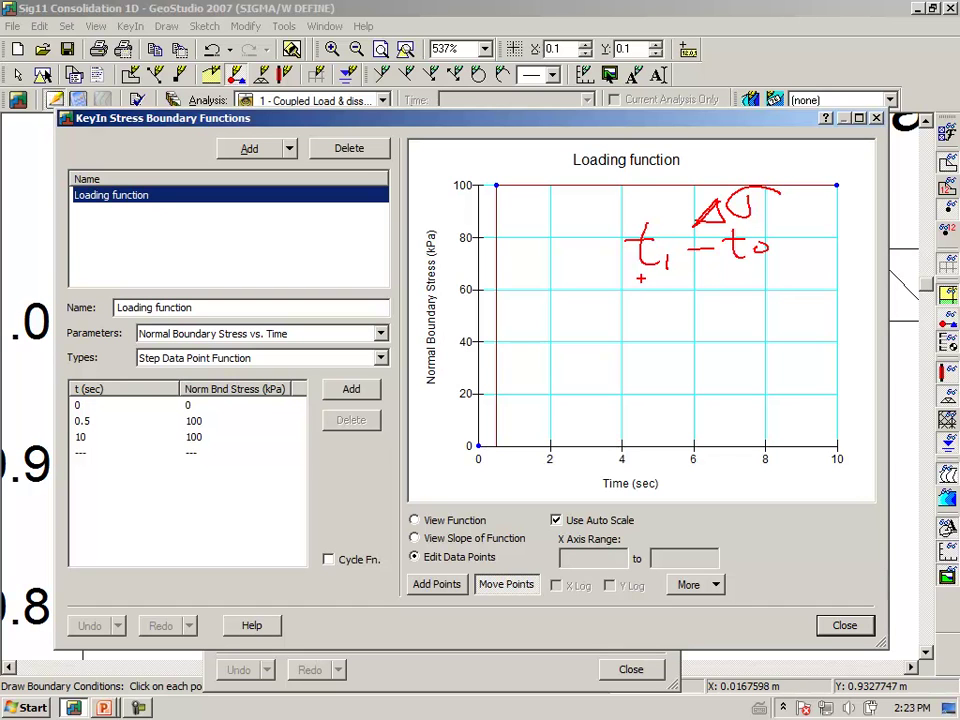
mouse_move(638, 281)
mouse_down()
mouse_move(635, 298)
mouse_move(651, 283)
mouse_move(712, 283)
mouse_move(785, 264)
mouse_move(804, 279)
mouse_up()
mouse_move(824, 264)
mouse_down()
mouse_move(814, 276)
mouse_move(823, 263)
mouse_move(864, 276)
mouse_up()
mouse_move(879, 252)
mouse_down()
mouse_move(877, 272)
mouse_move(886, 262)
mouse_move(903, 273)
mouse_up()
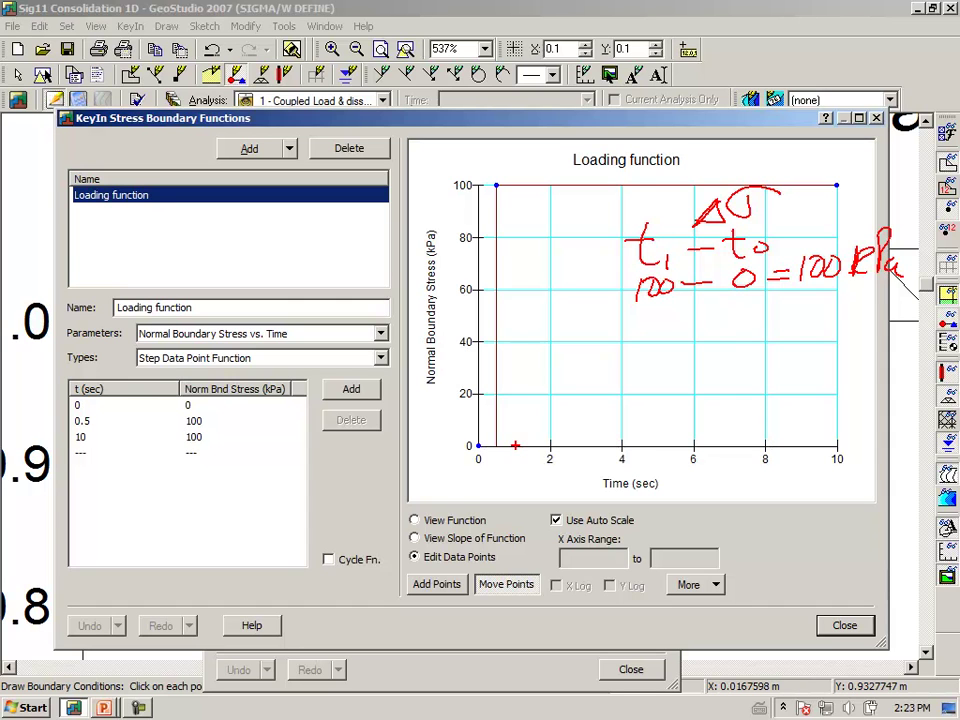
drag(513, 458, 518, 188)
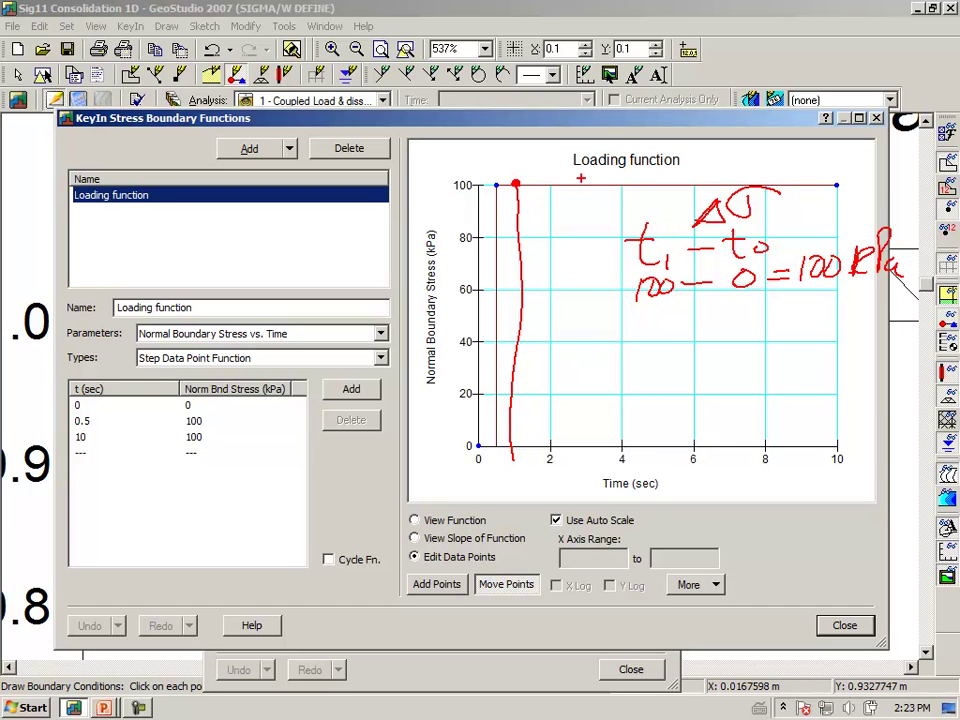
click(586, 183)
click(690, 183)
key(Escape)
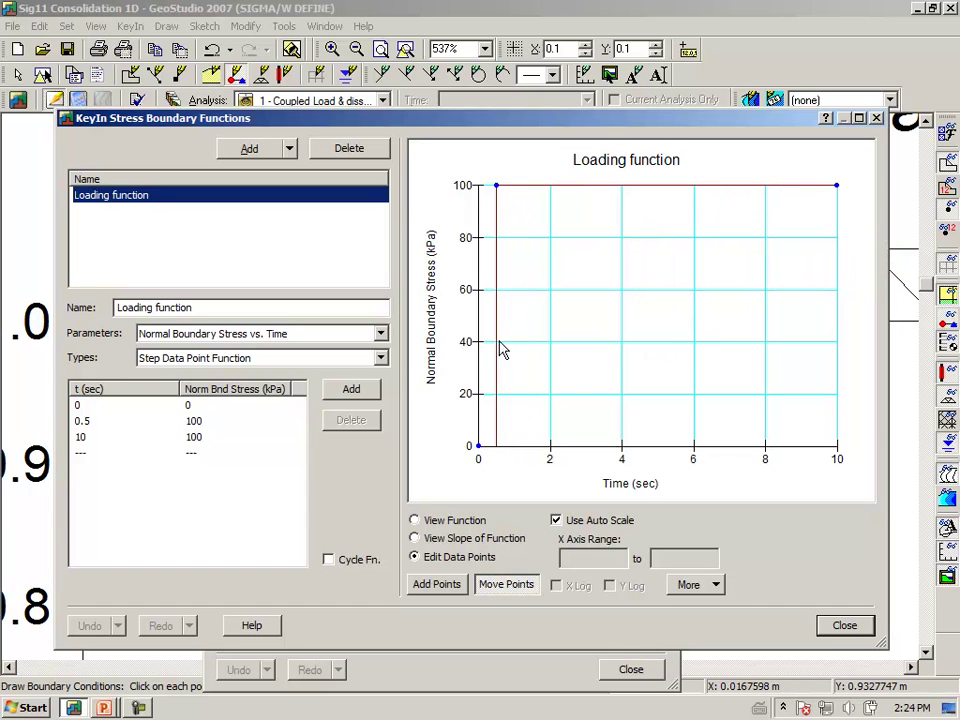
click(380, 358)
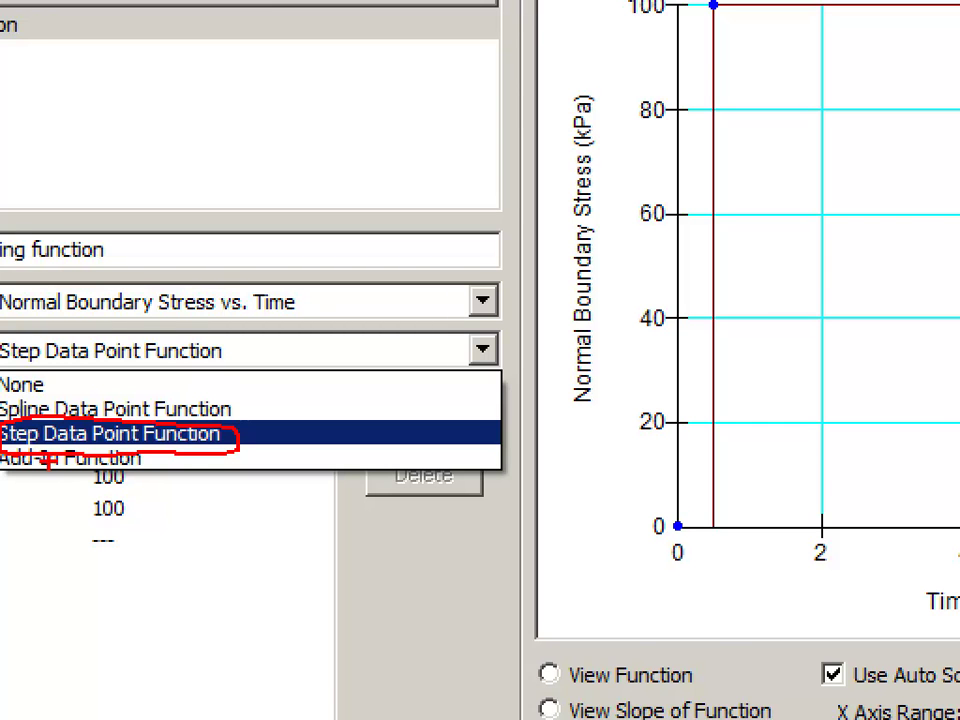
click(150, 433)
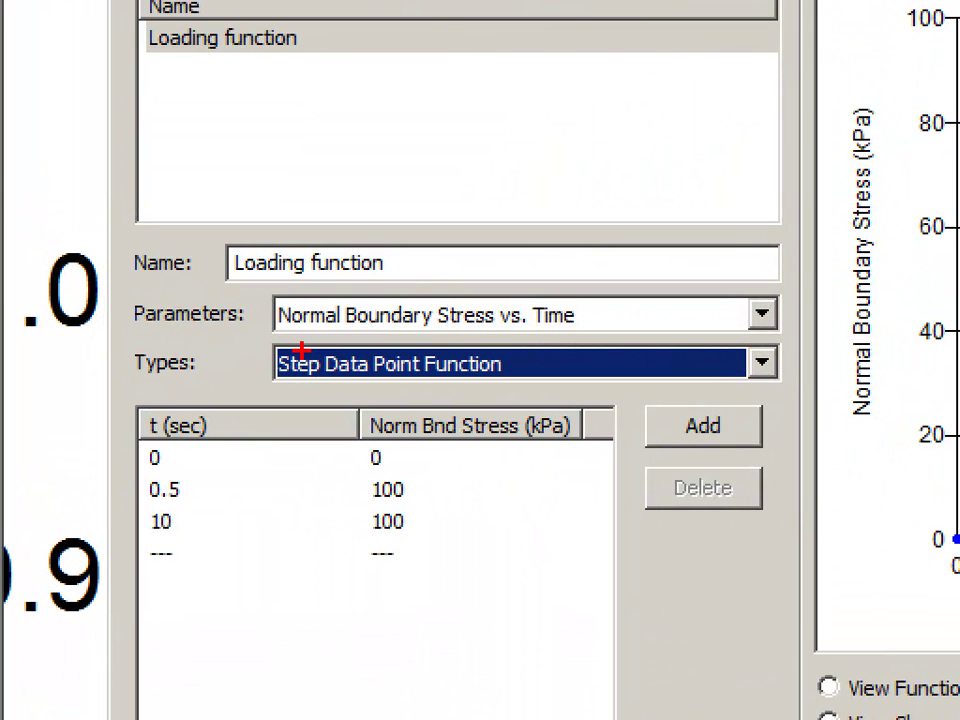
mouse_move(241, 341)
mouse_down()
mouse_move(303, 388)
mouse_move(492, 402)
mouse_move(533, 394)
mouse_move(519, 369)
mouse_move(430, 347)
mouse_move(238, 344)
mouse_up()
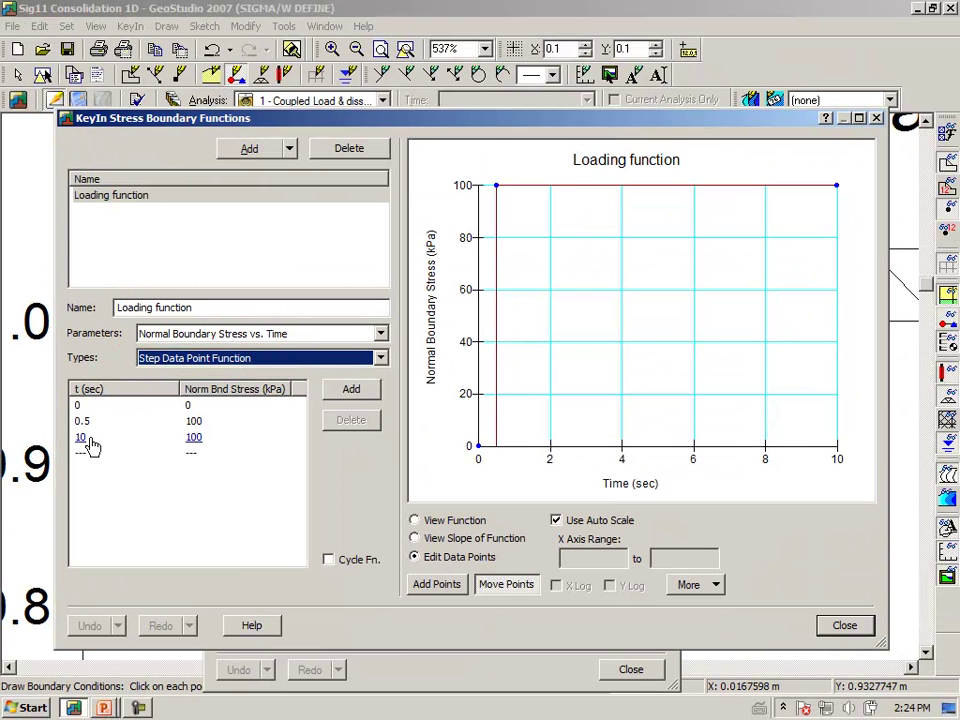
click(87, 437)
click(88, 423)
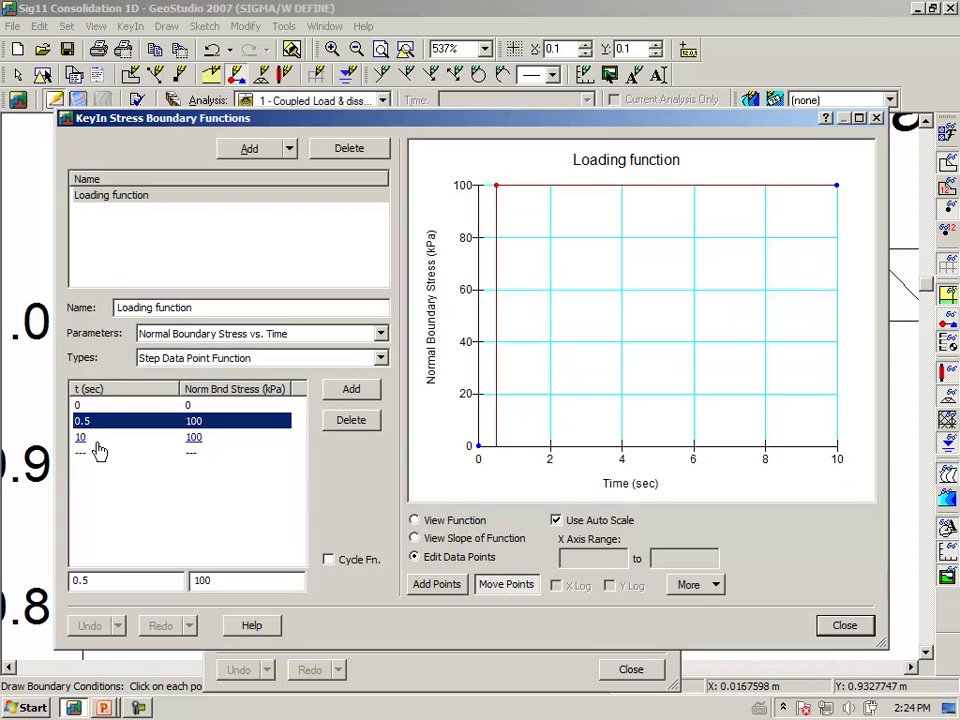
click(100, 437)
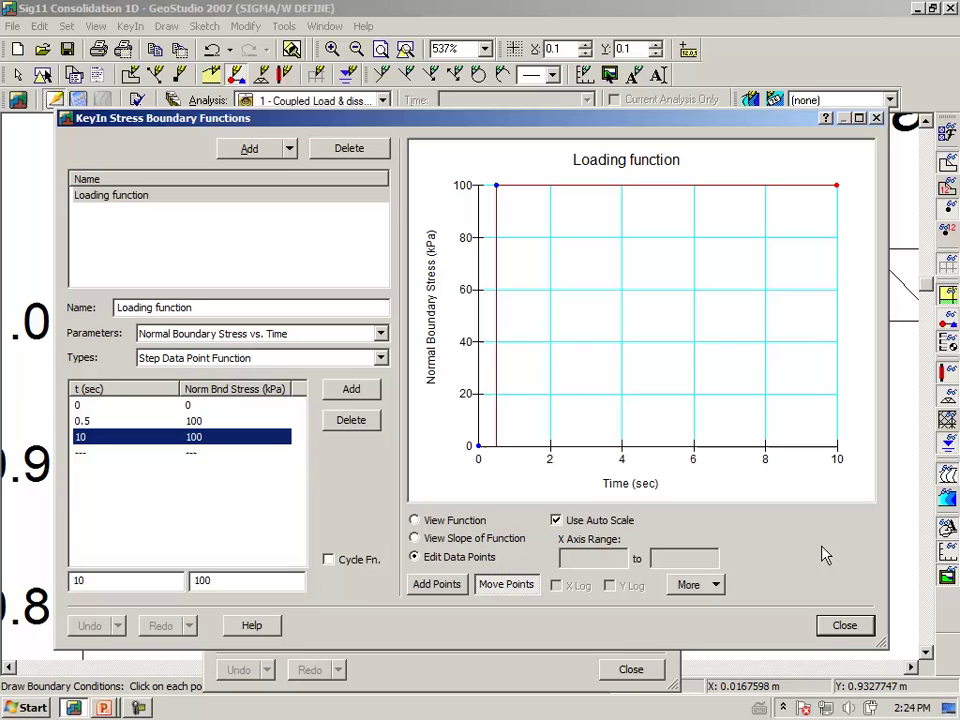
- Close the stress function and boundary condition dialogs, then assign Applied pressure to the column top
click(842, 627)
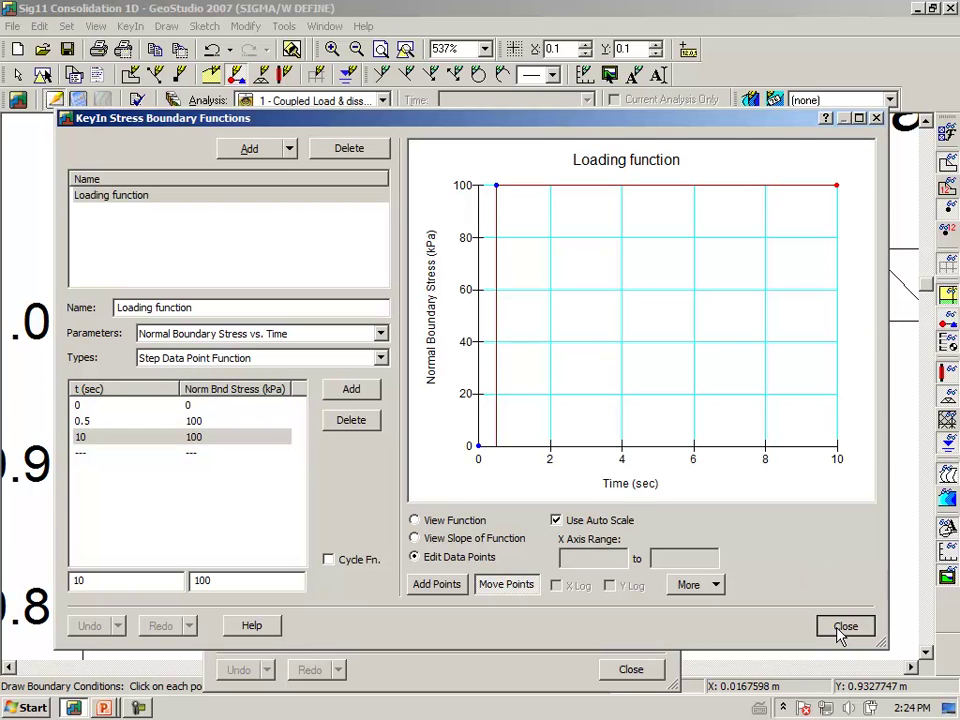
click(628, 670)
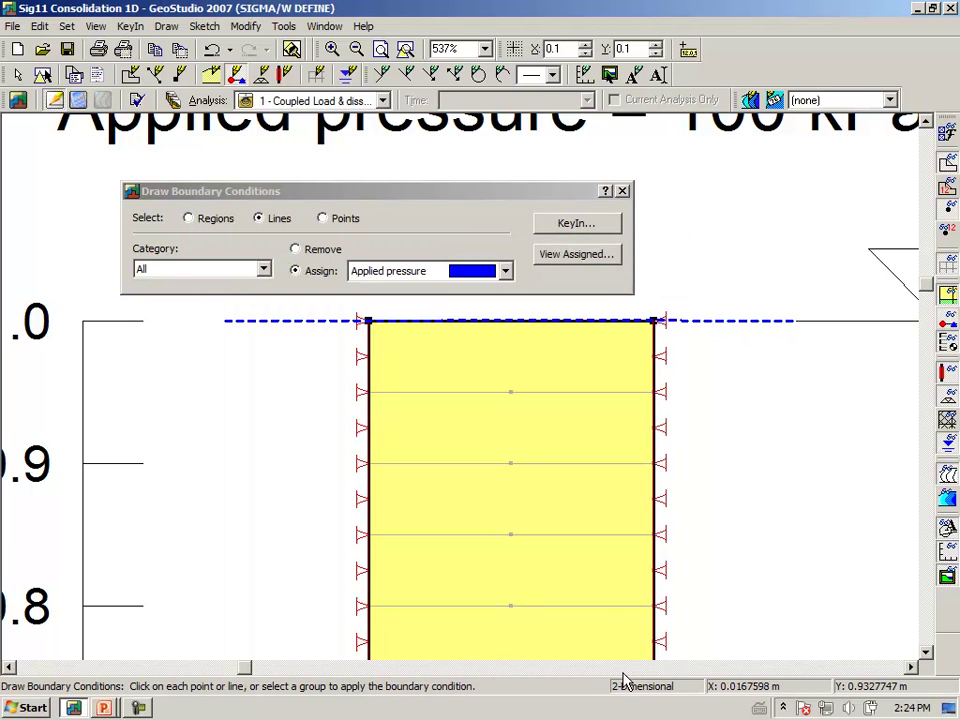
click(426, 324)
click(435, 193)
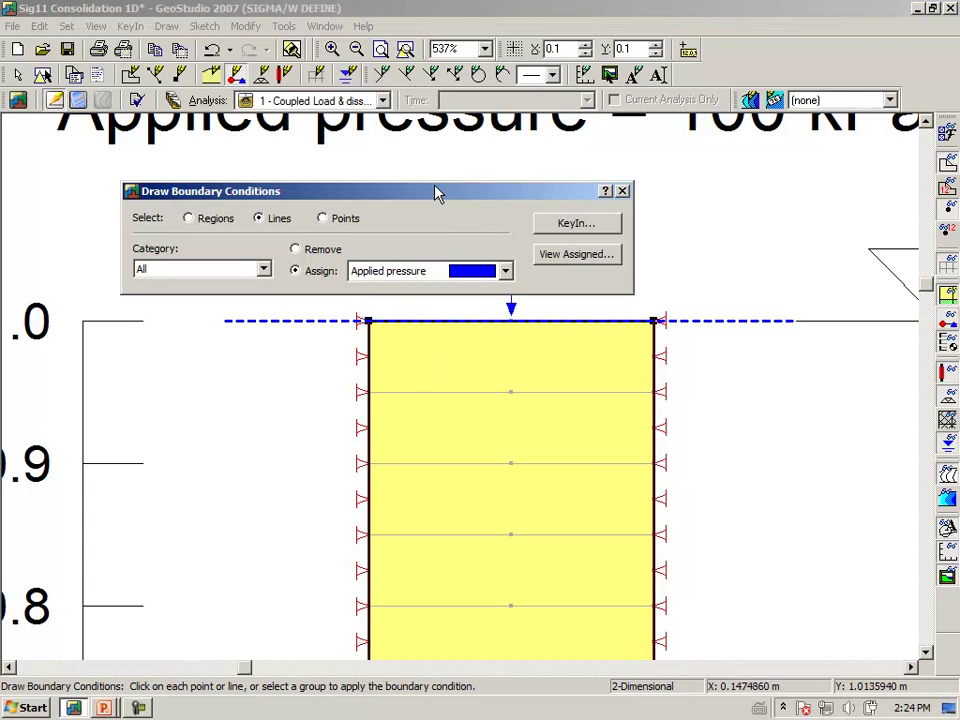
drag(435, 193, 437, 135)
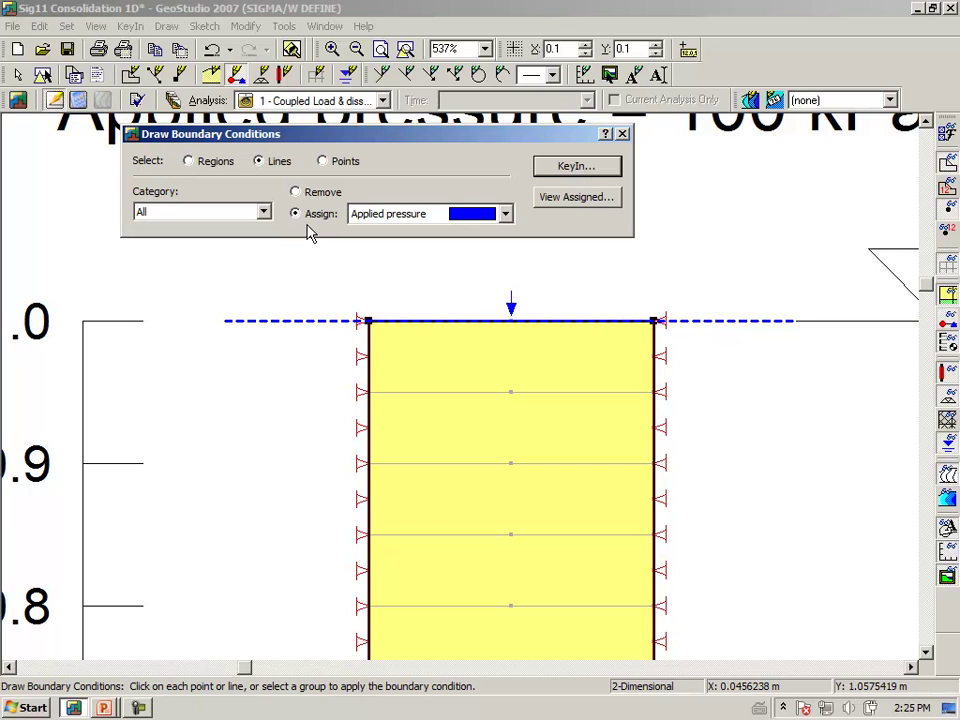
- Choose Zero Pressure, review its definition, apply it to the column's top edge, and finish
click(505, 213)
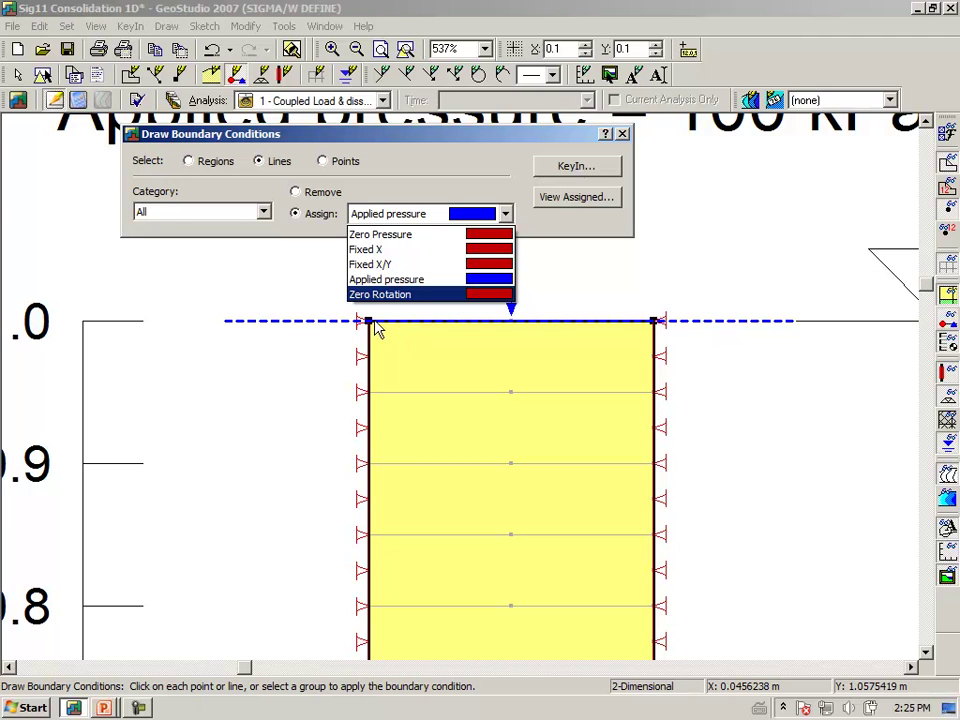
click(395, 238)
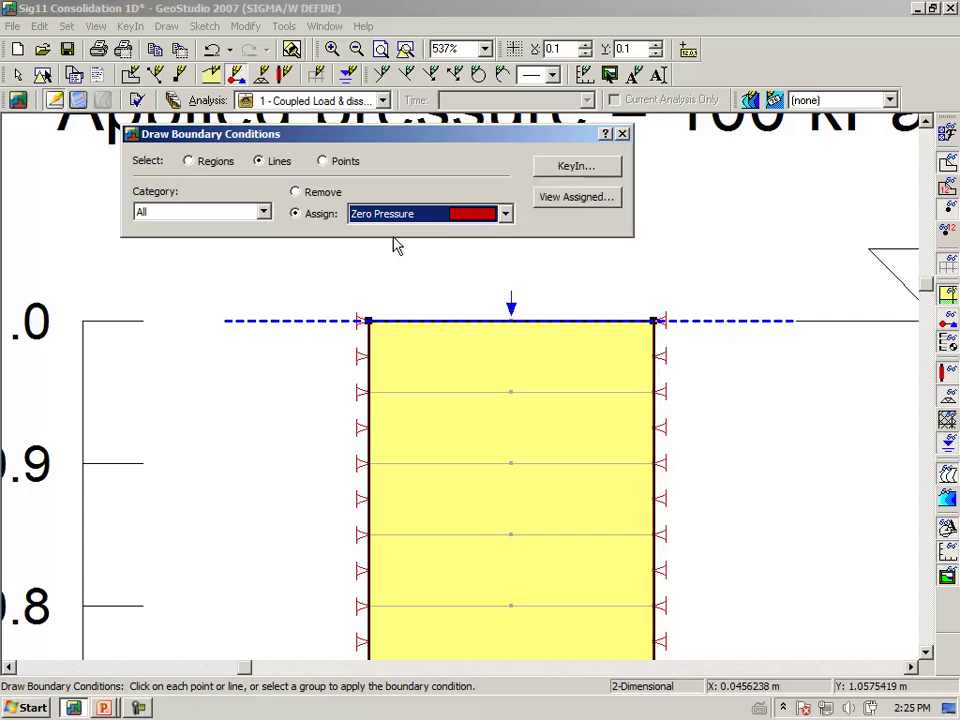
click(562, 177)
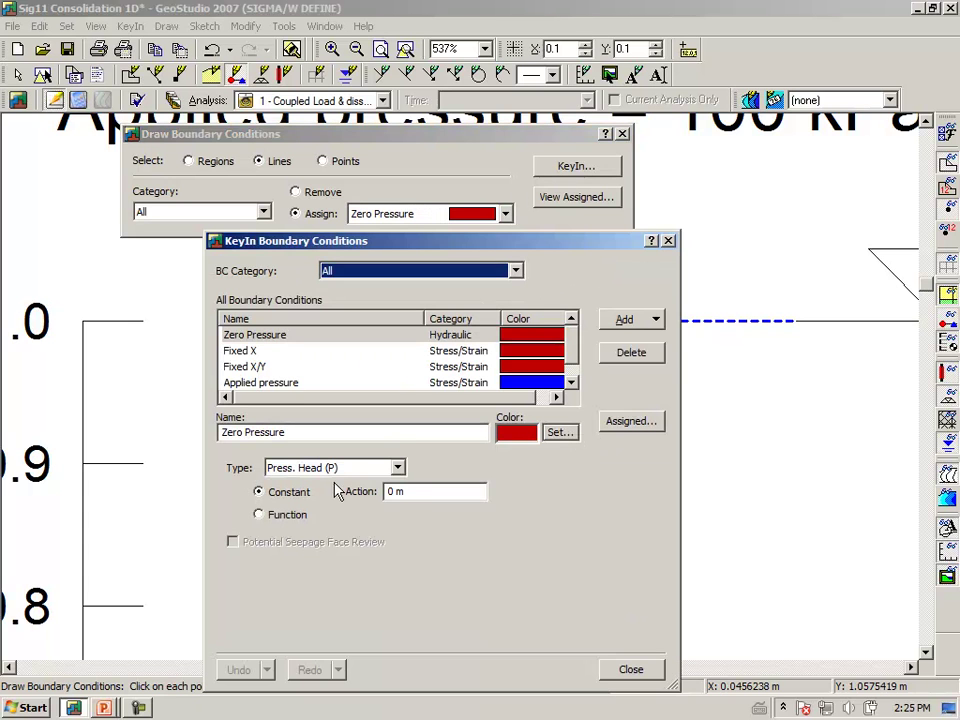
click(628, 670)
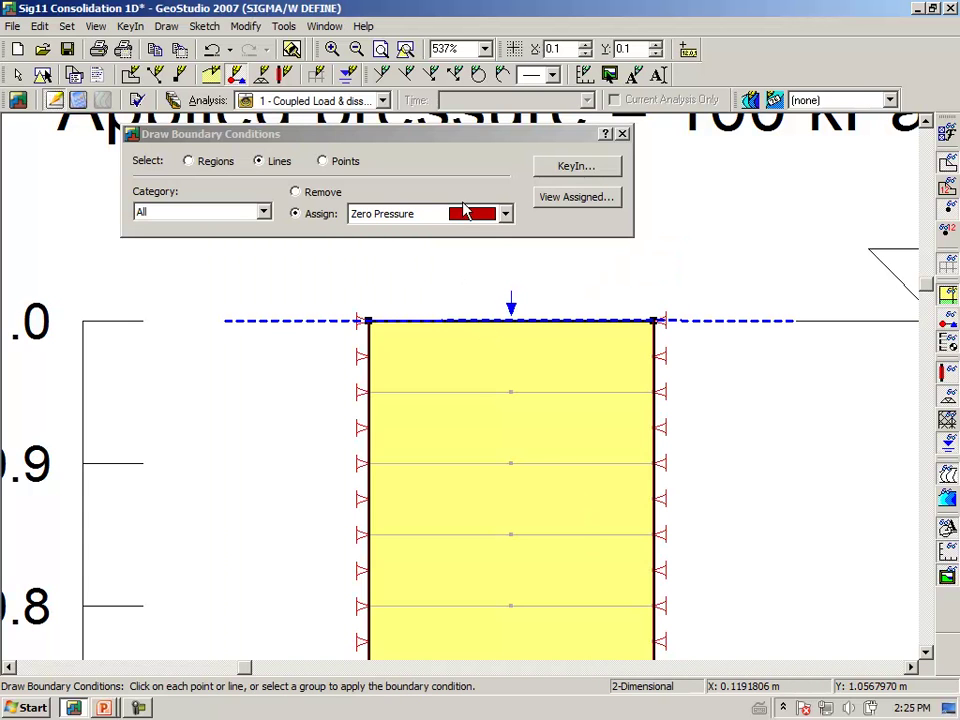
click(432, 322)
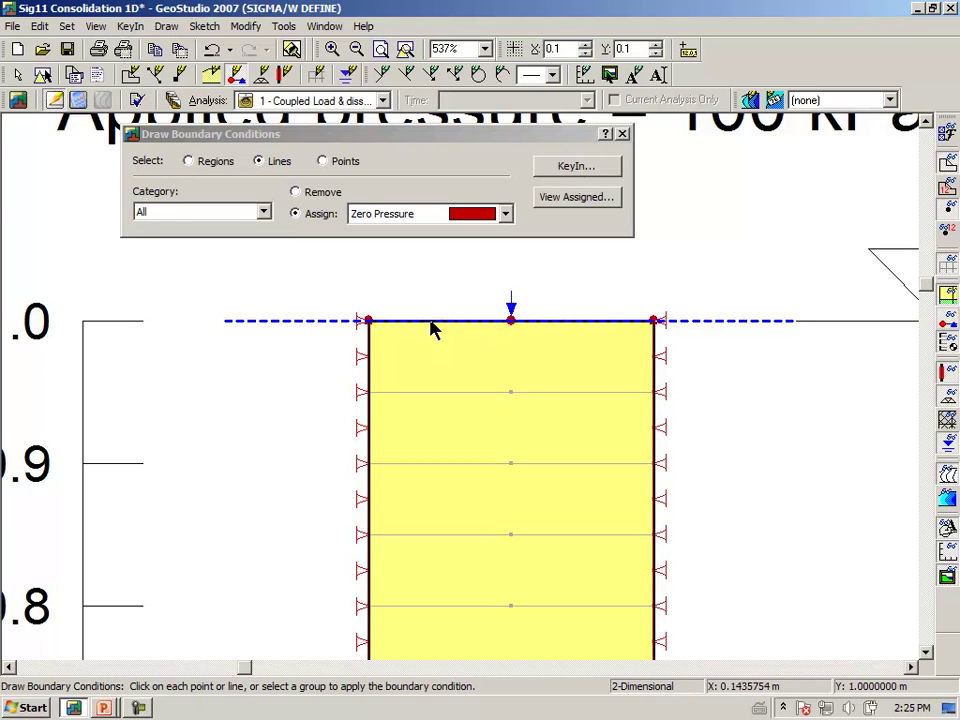
click(622, 134)
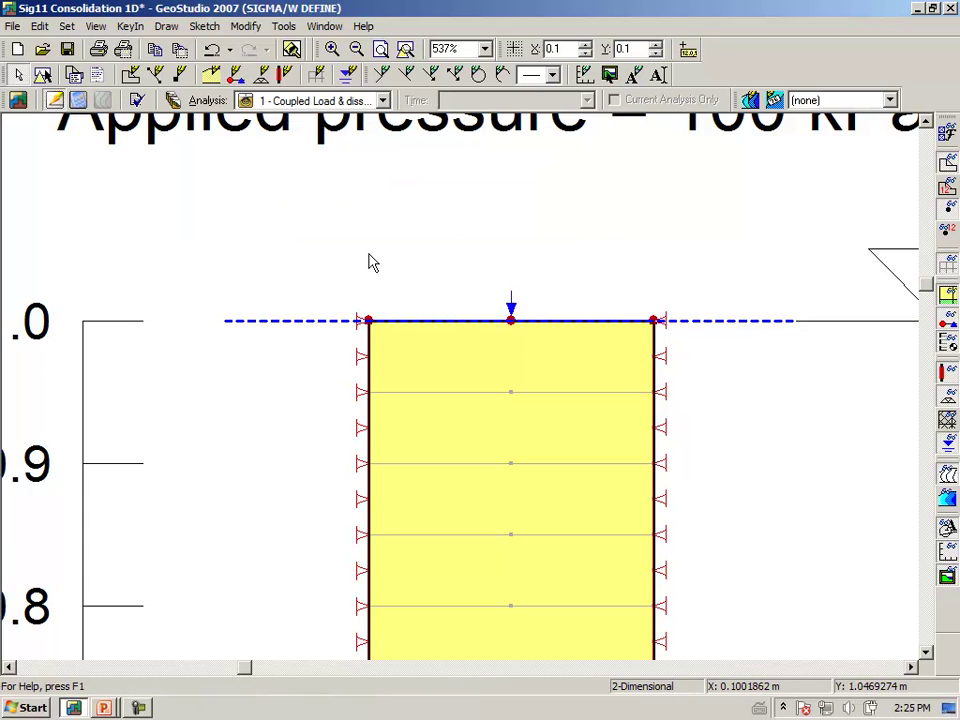
- Zoom to the whole column and verify the model has no errors
click(405, 49)
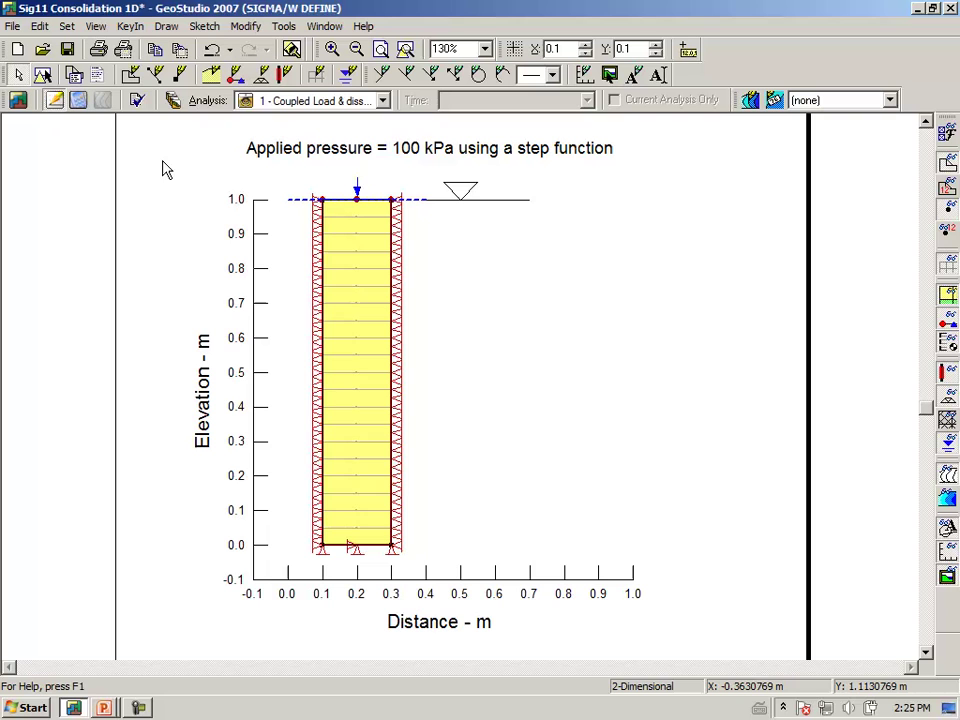
click(137, 101)
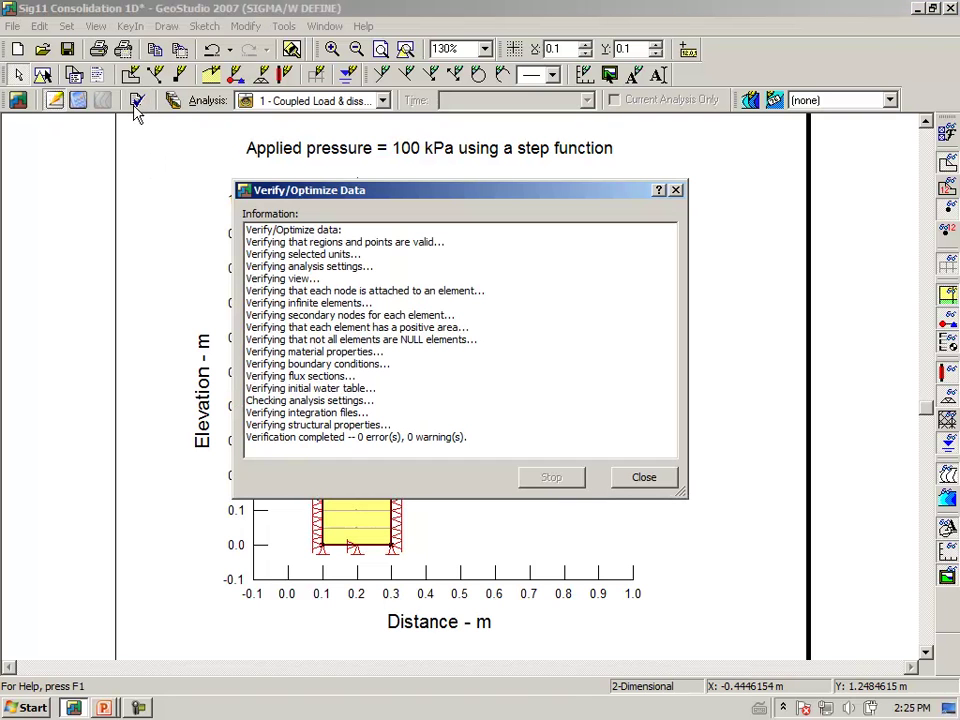
click(626, 479)
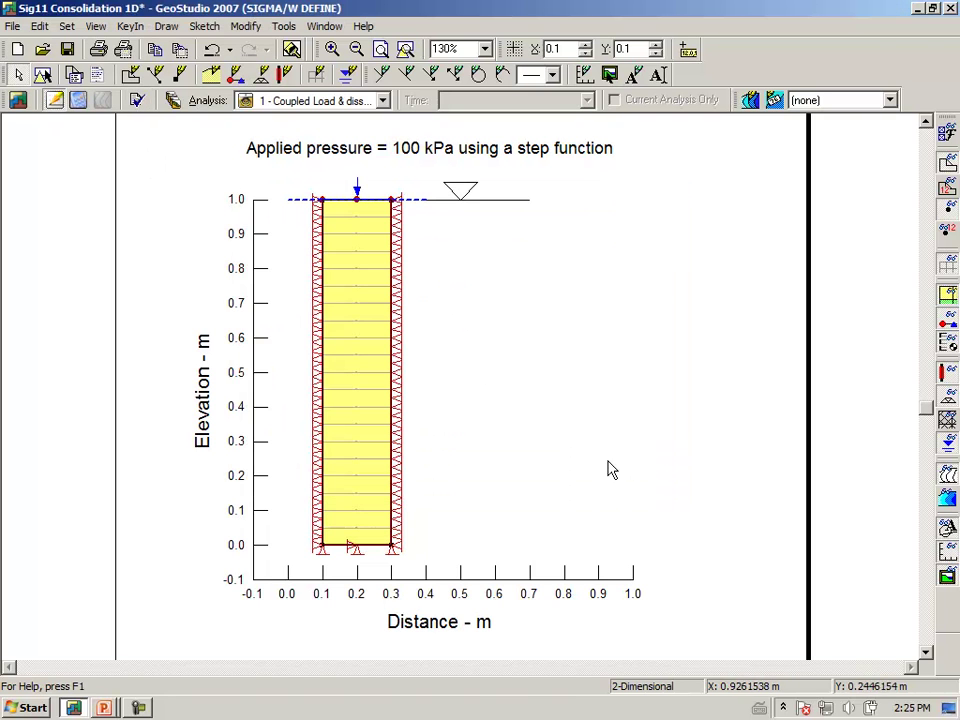
- Save the project and solve the Coupled Load & dissipation analysis
click(79, 104)
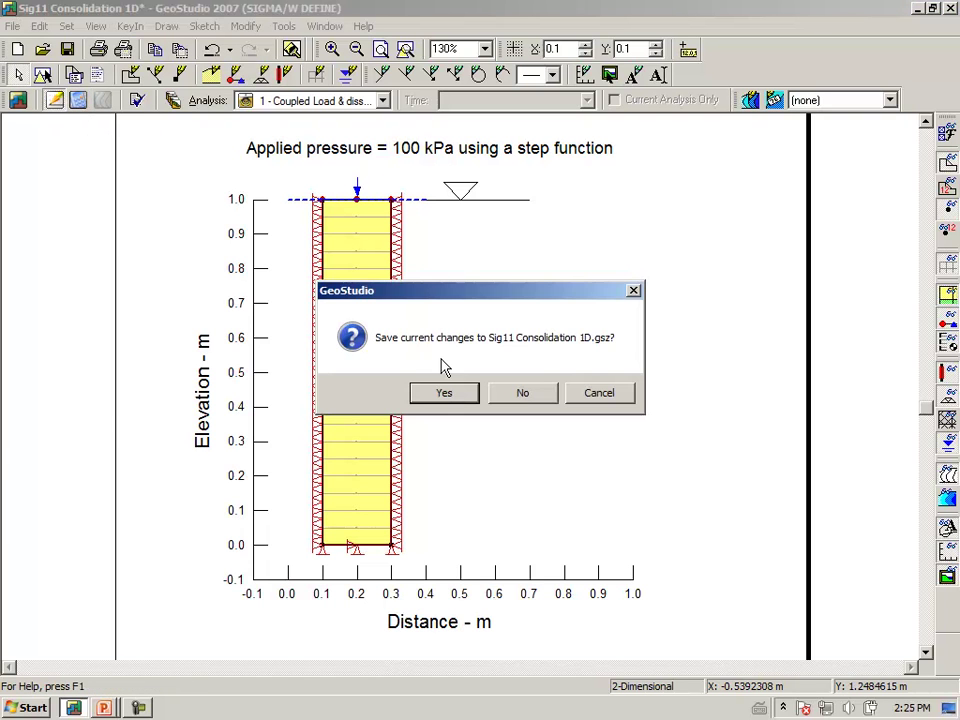
click(460, 393)
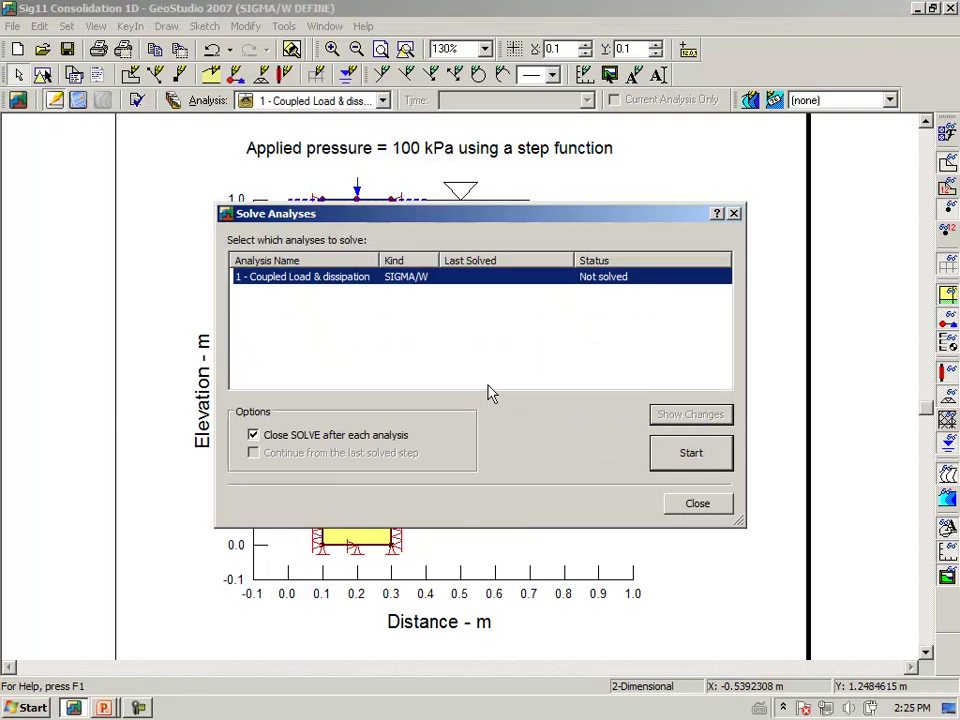
click(681, 452)
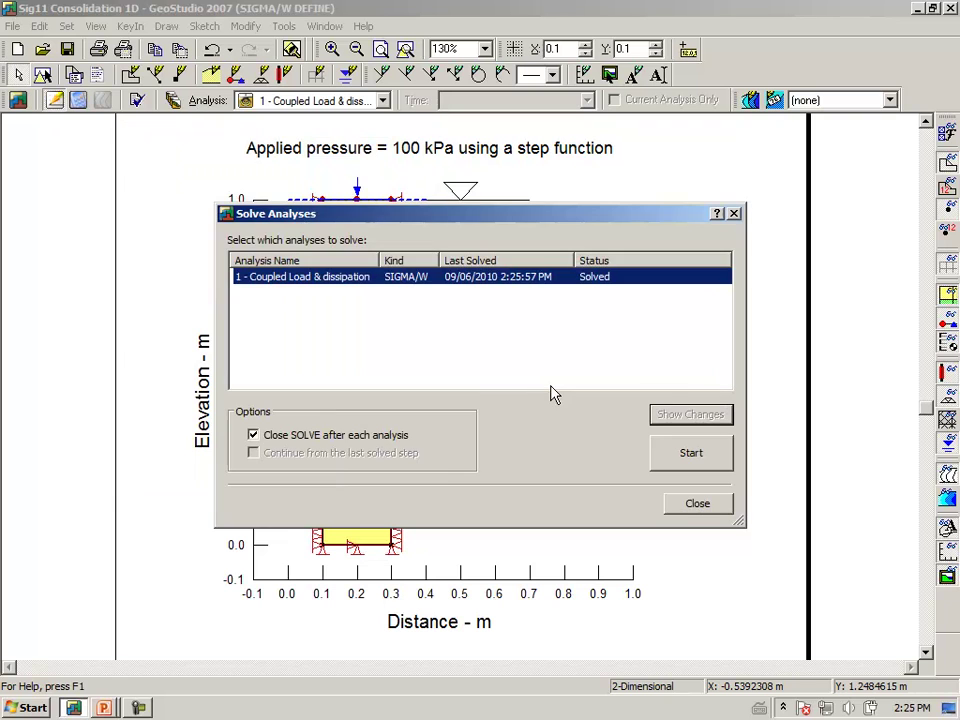
click(688, 506)
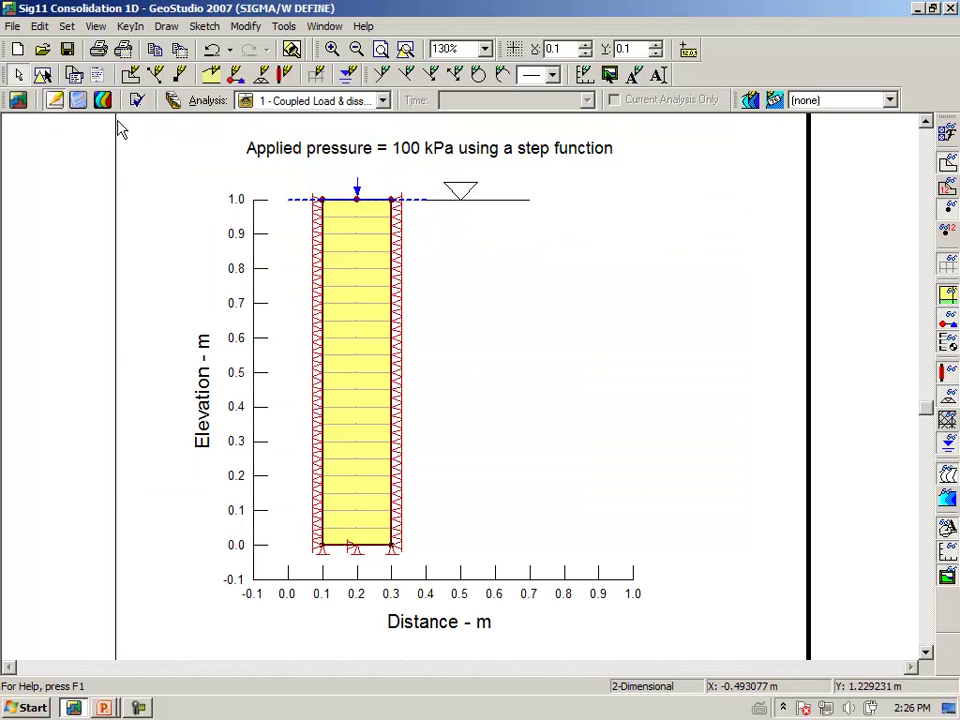
- Switch to the results view and open the PWP dissipation graph
click(76, 75)
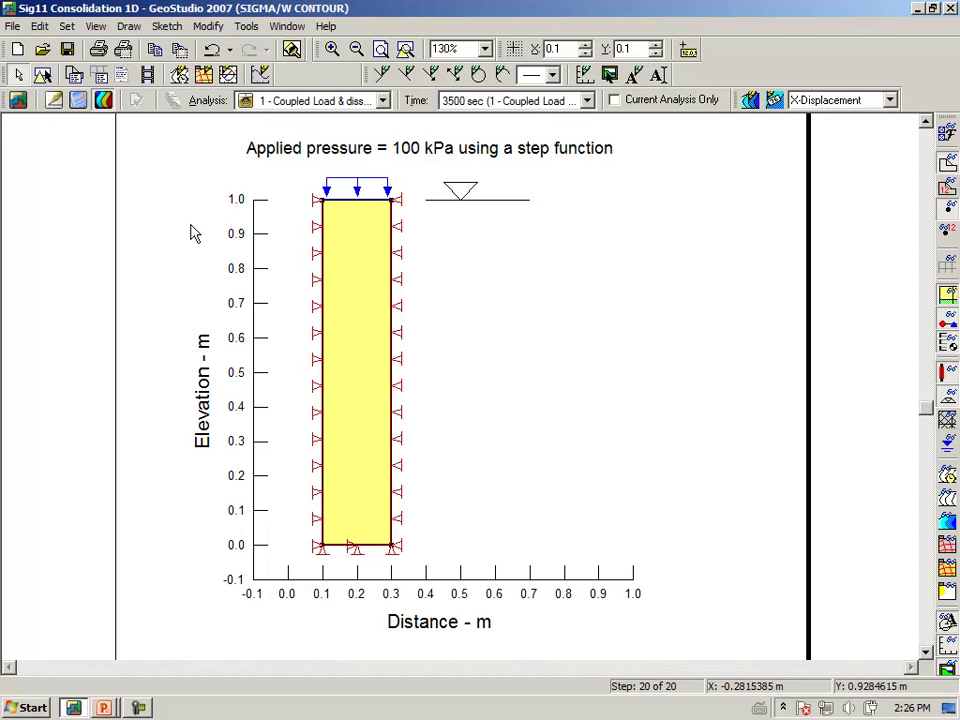
click(129, 26)
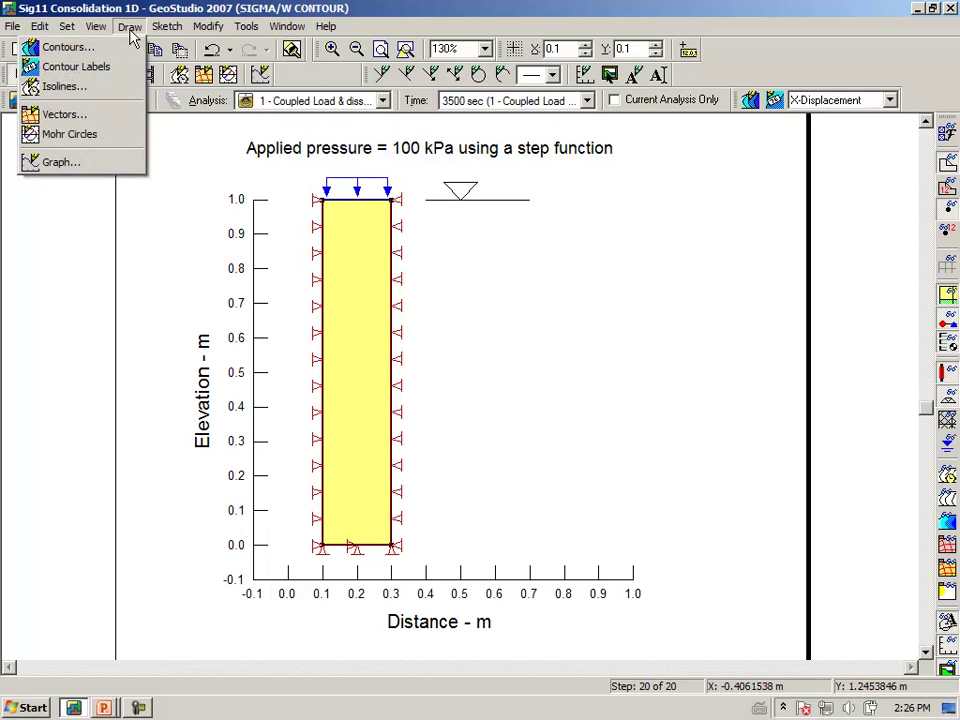
click(86, 168)
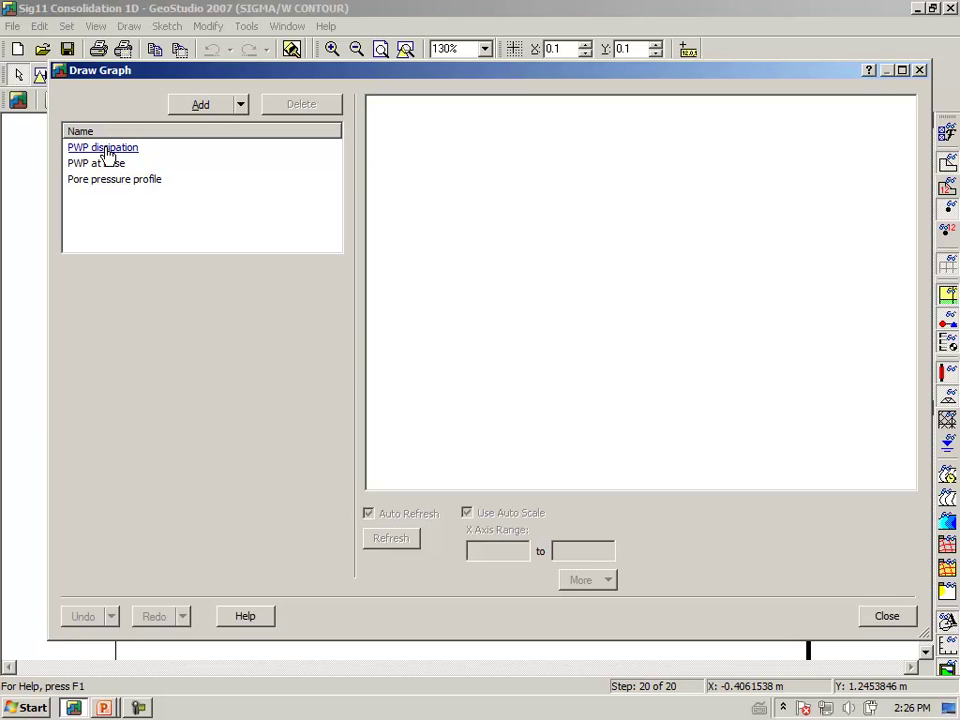
click(107, 150)
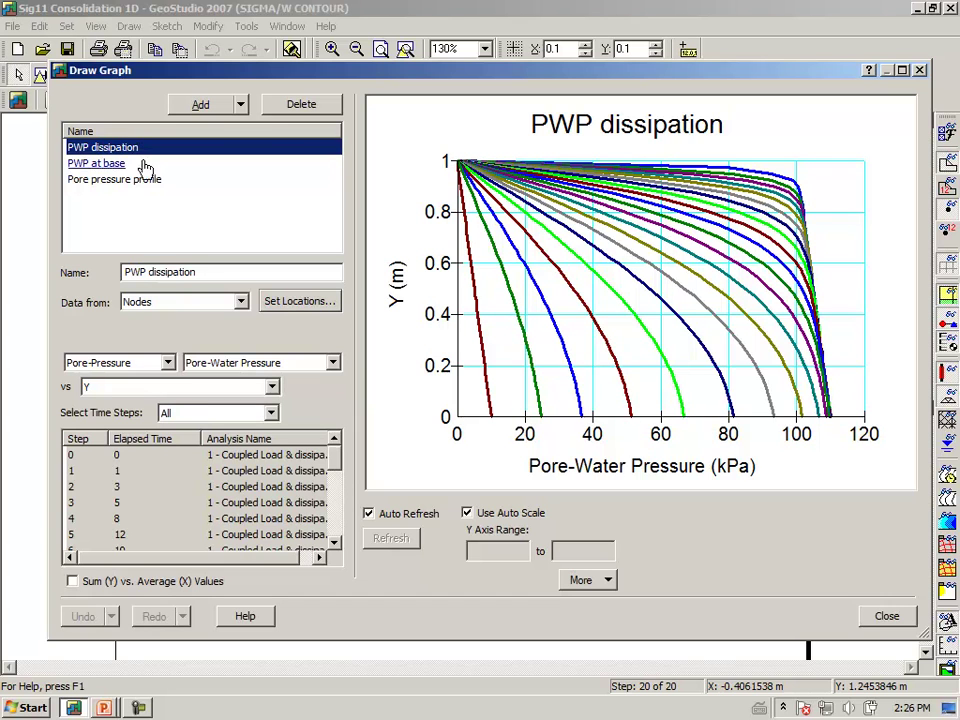
- Plot pore-water pressure versus height for time steps 0 and 1
click(277, 455)
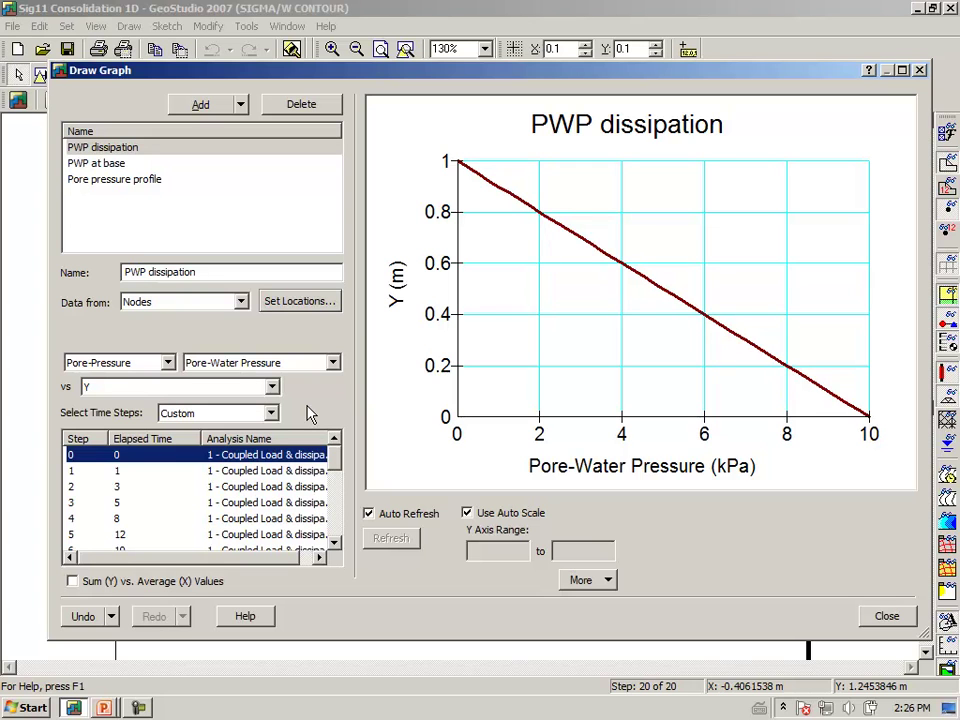
mouse_move(463, 170)
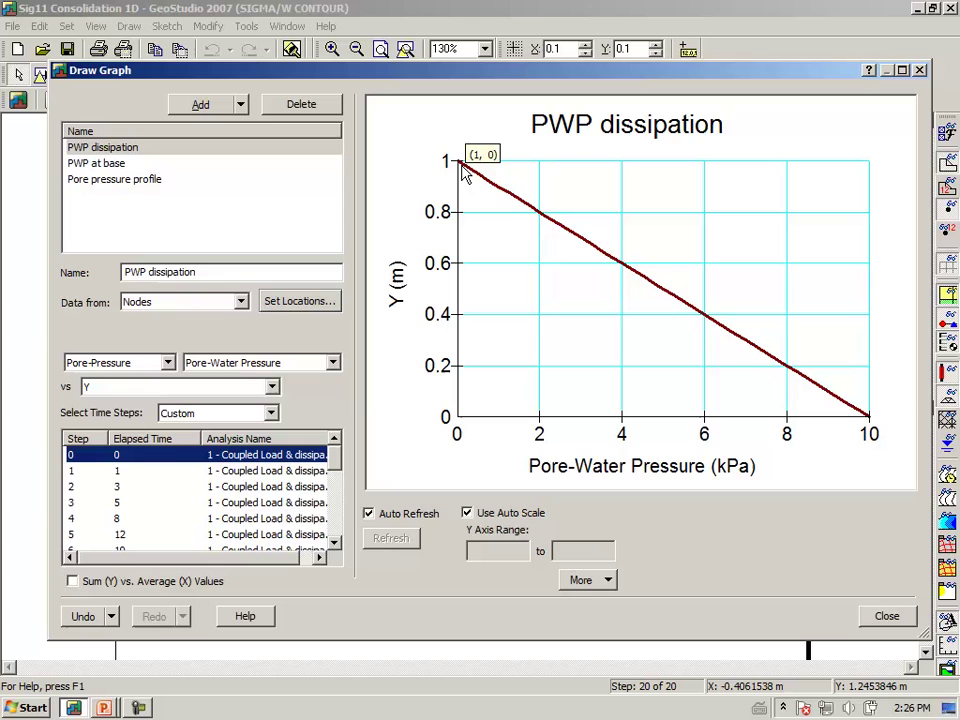
mouse_move(869, 420)
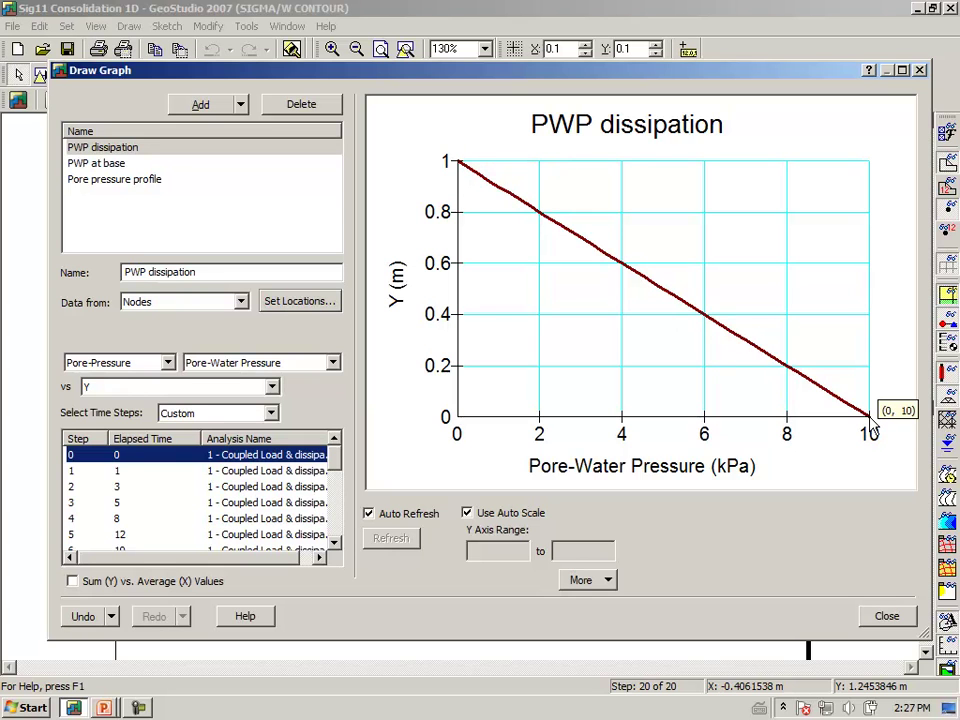
ctrl+click(286, 471)
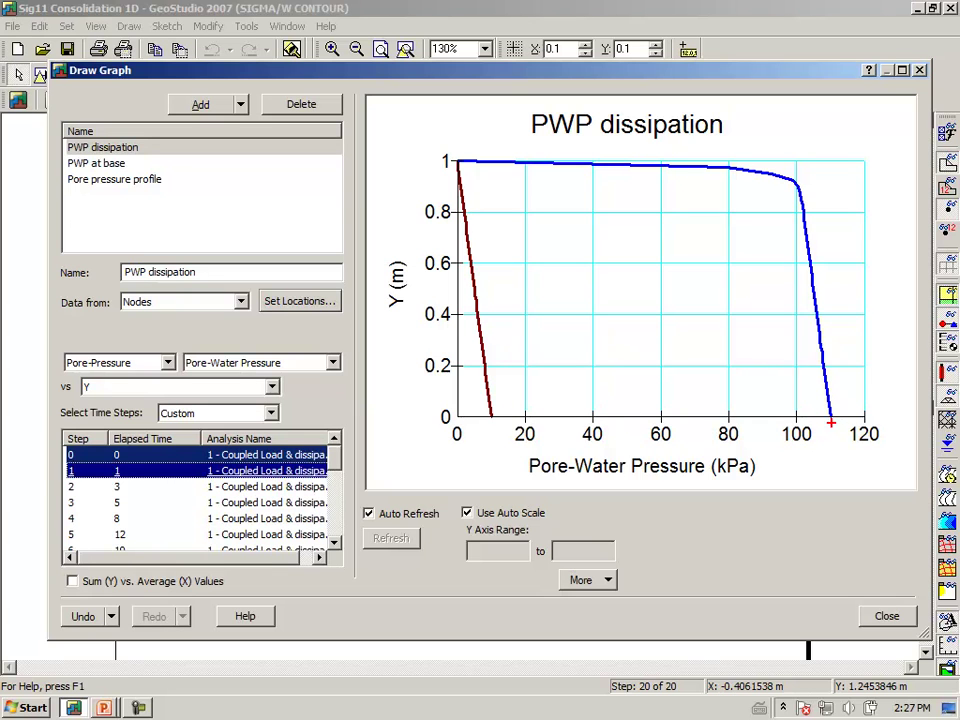
mouse_move(830, 418)
mouse_down()
mouse_move(832, 458)
mouse_move(820, 482)
mouse_move(838, 477)
mouse_up()
mouse_move(630, 388)
mouse_down()
mouse_move(617, 409)
mouse_move(630, 388)
mouse_move(657, 408)
mouse_move(688, 392)
mouse_up()
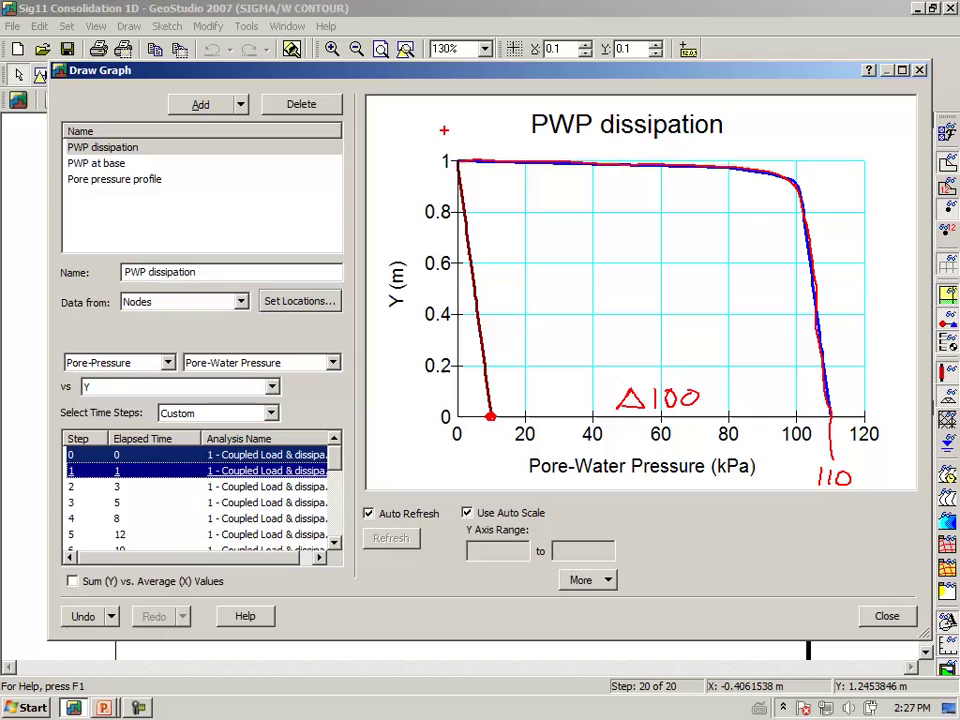
key(Escape)
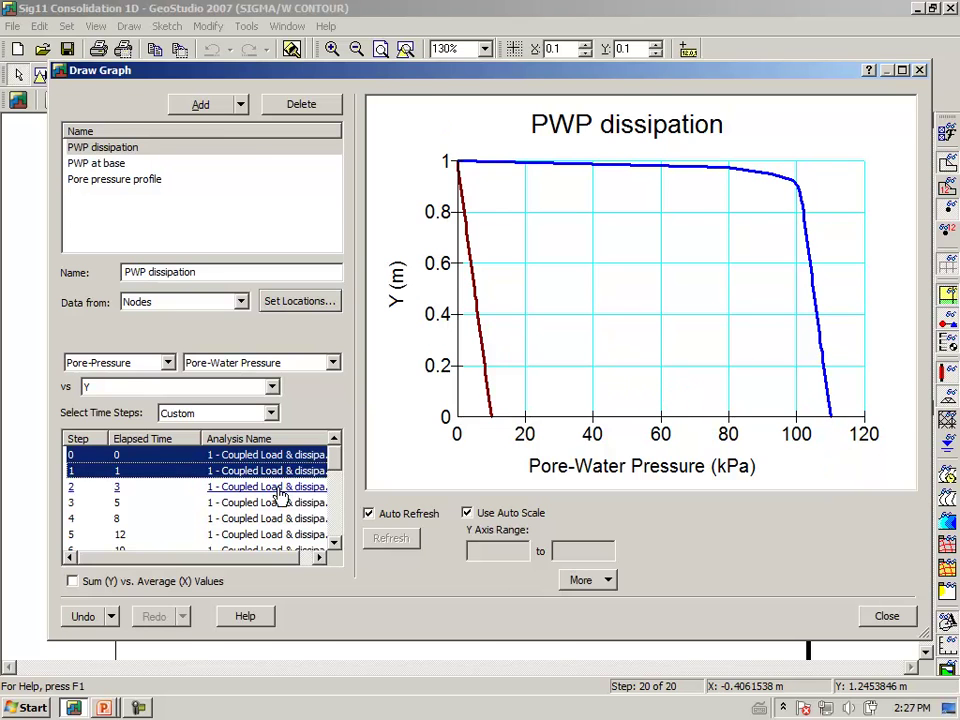
- Reopen the PWP dissipation graph and add time steps 2, 3 and 7
key(Escape)
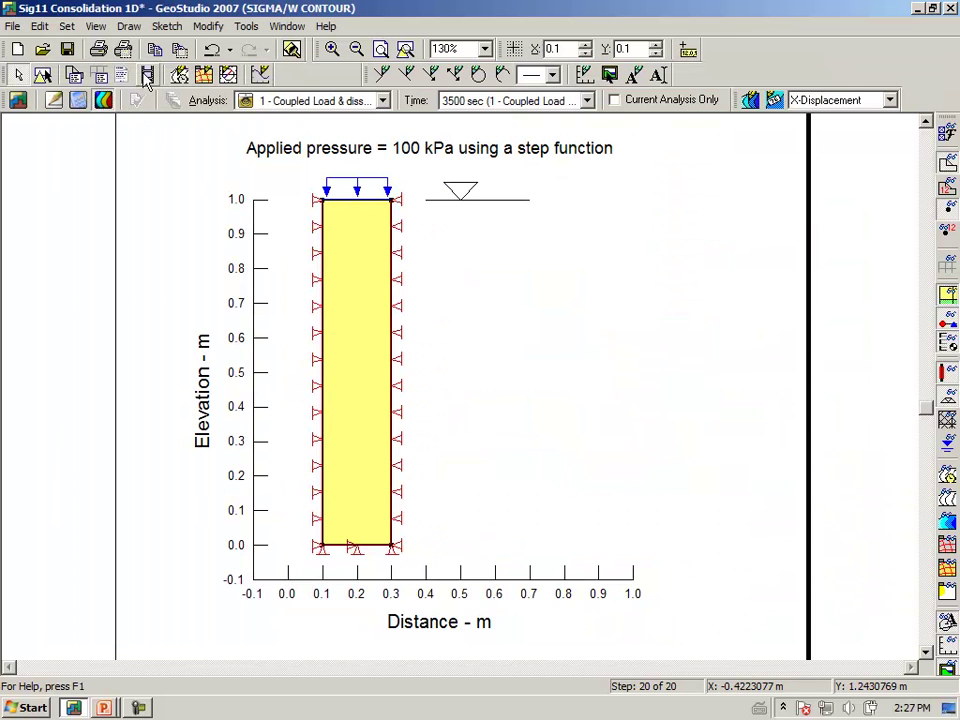
click(60, 161)
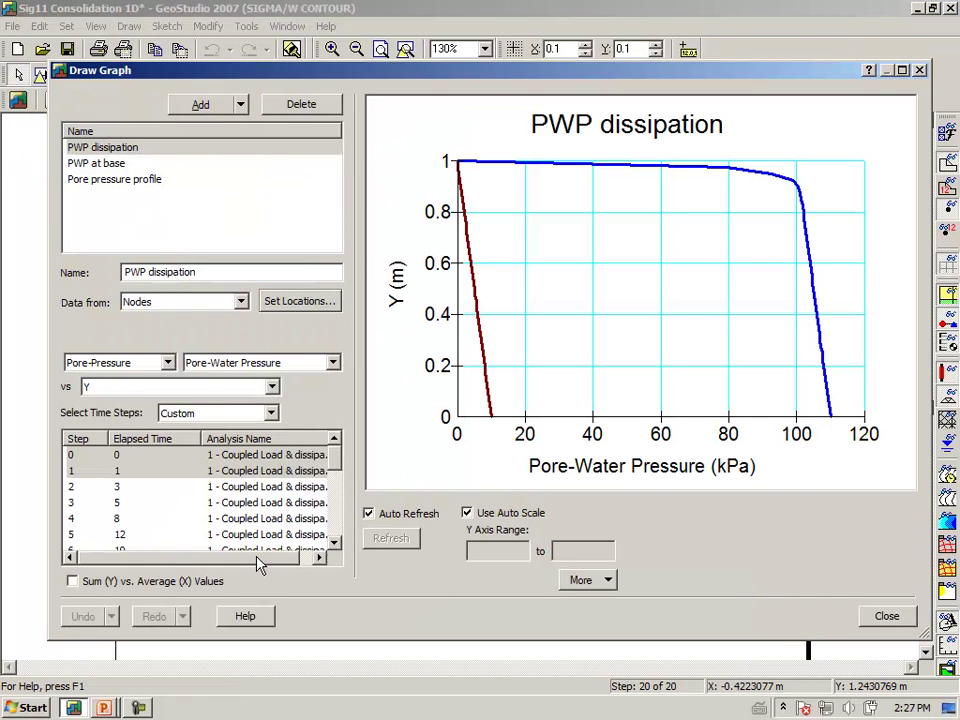
ctrl+click(266, 490)
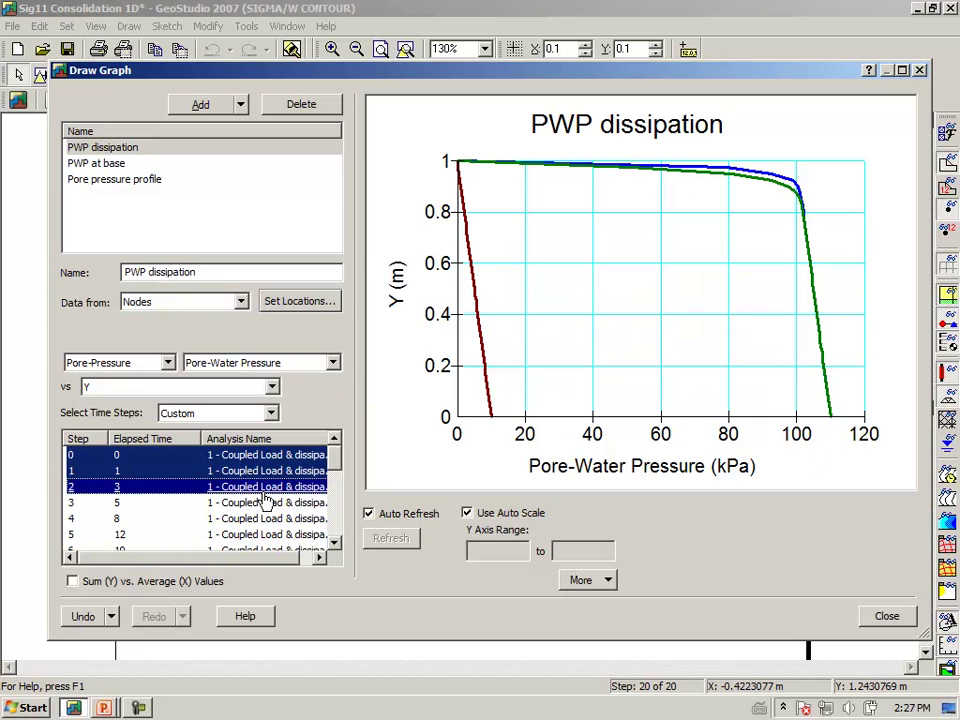
ctrl+click(266, 503)
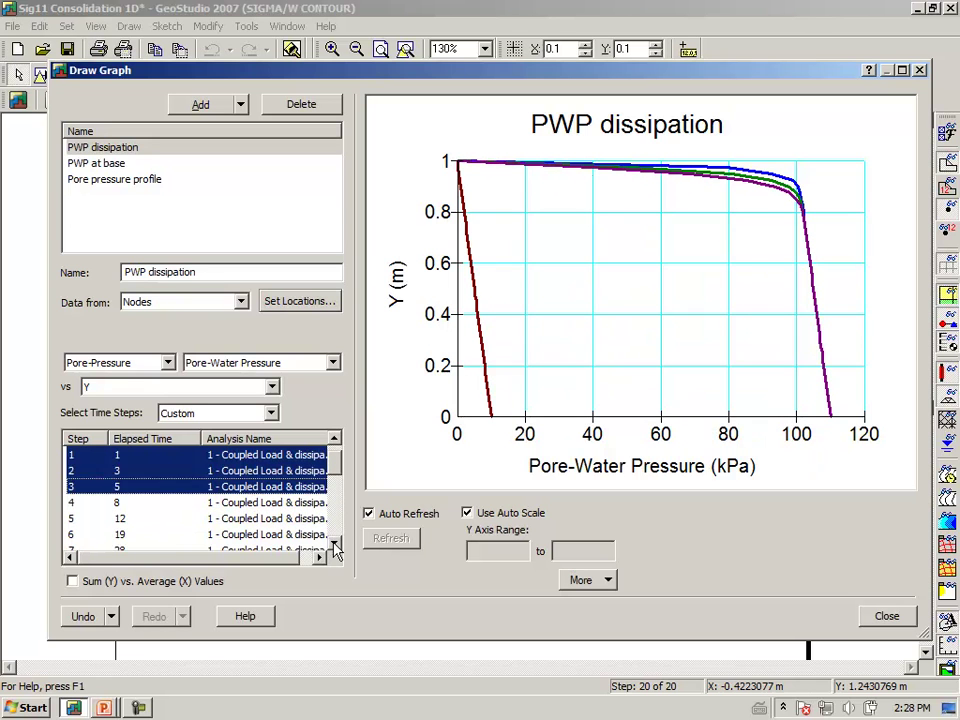
scroll(333, 543, down, 2)
ctrl+click(266, 470)
- Add time steps 11, 14, 18 and 20 (up to 3500 s) to the graph
ctrl+click(321, 535)
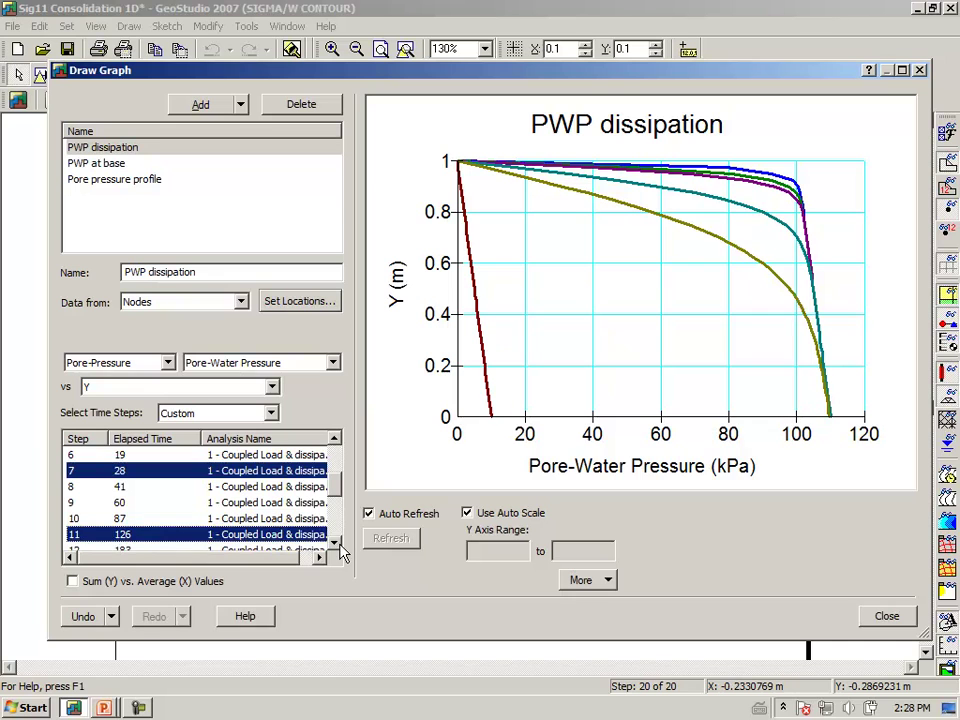
scroll(321, 540, down, 3)
ctrl+click(123, 541)
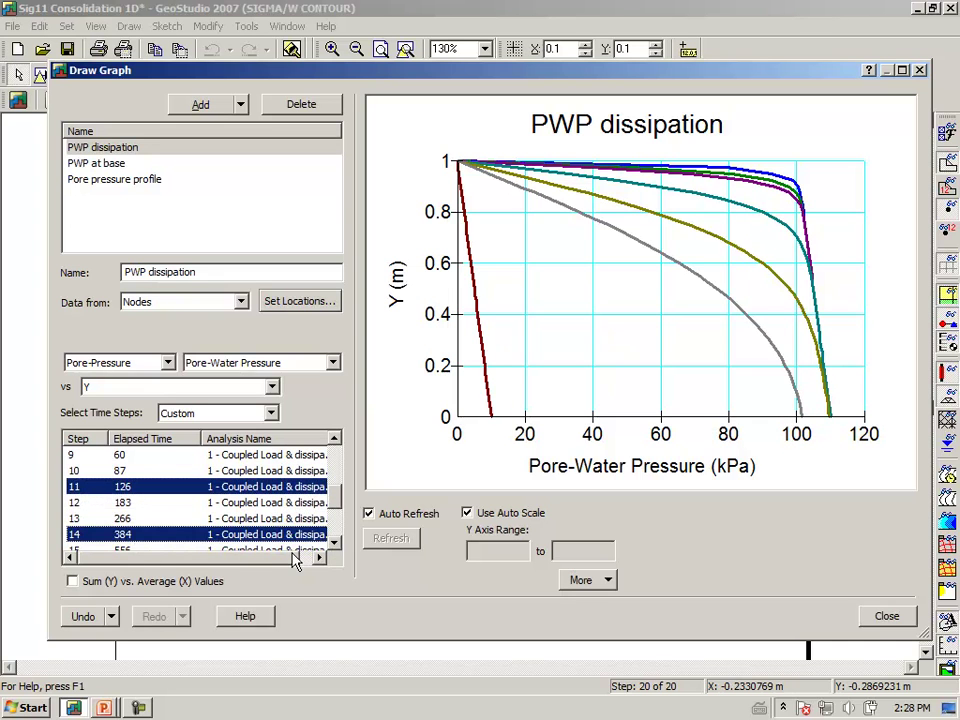
scroll(336, 546, down, 1)
scroll(338, 553, down, 1)
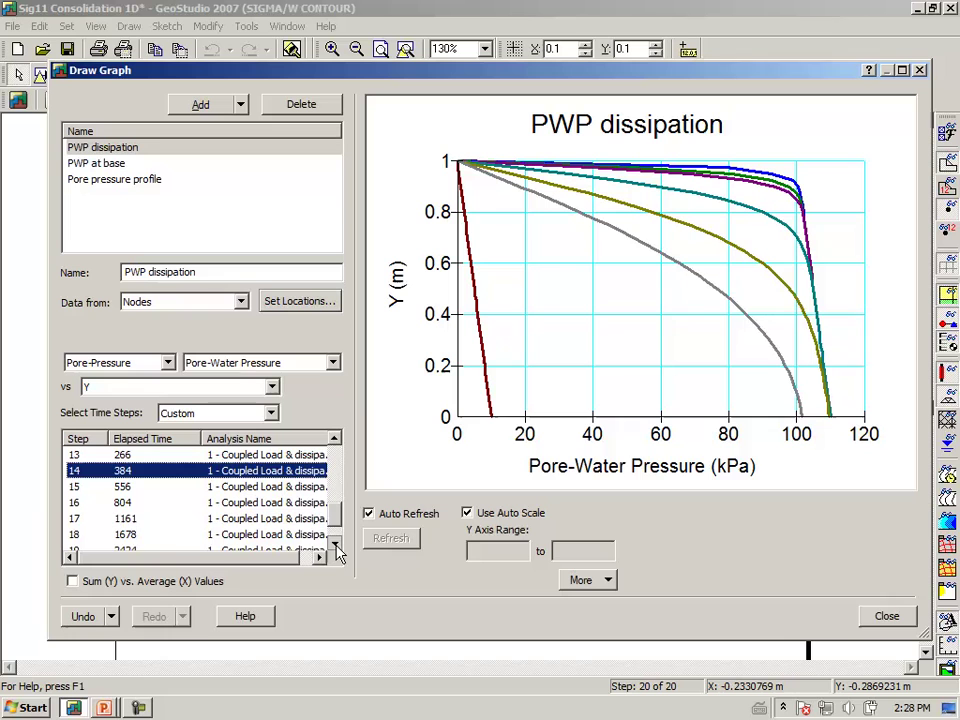
ctrl+click(295, 536)
scroll(342, 556, down, 2)
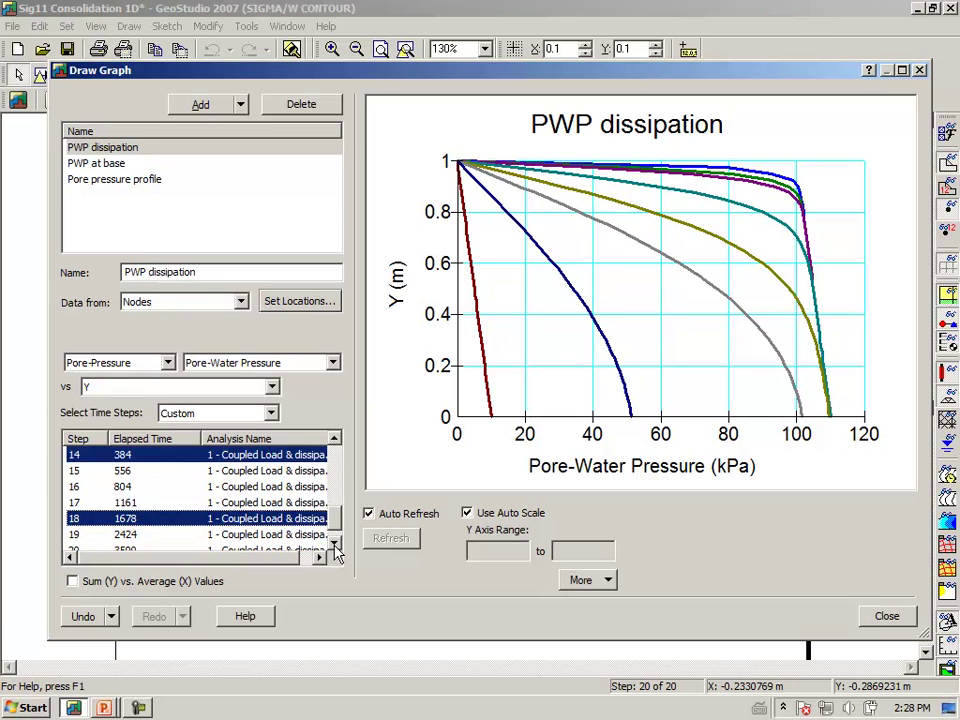
ctrl+click(254, 537)
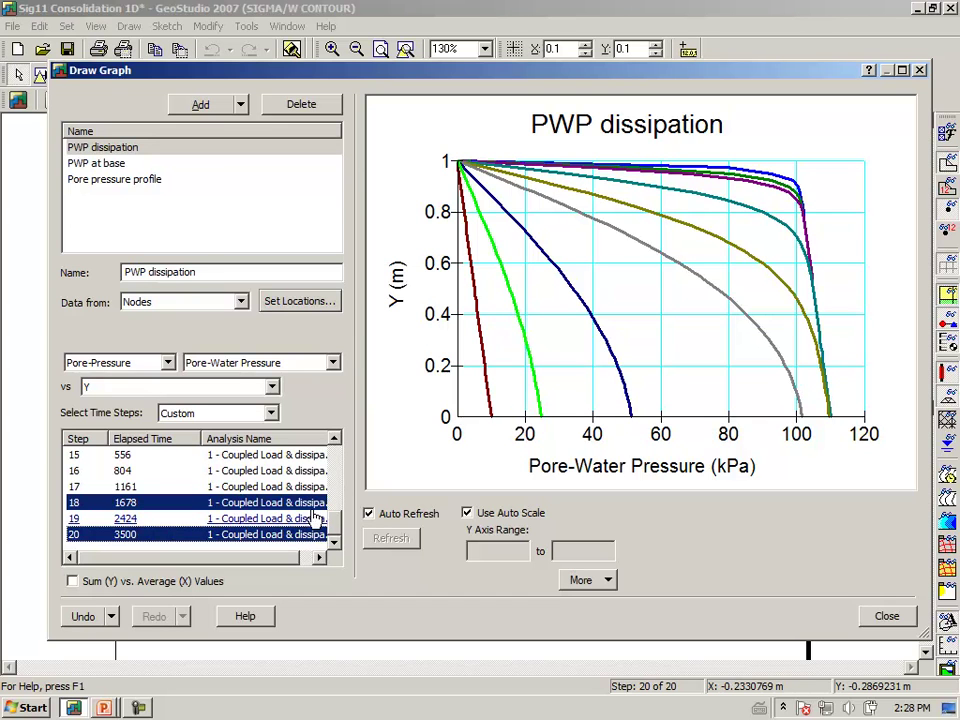
click(90, 165)
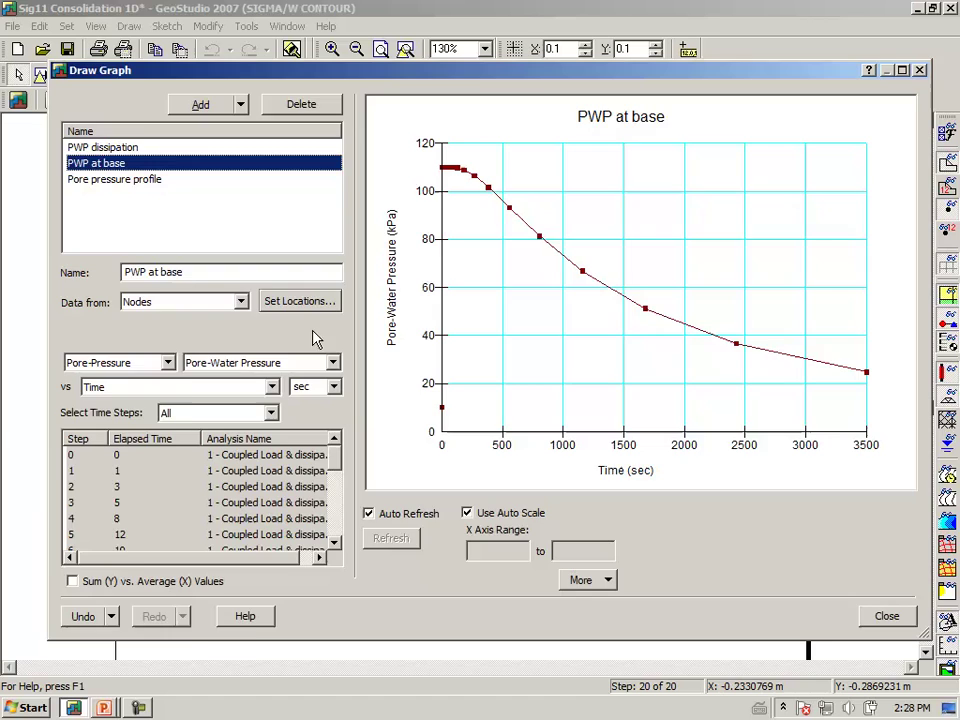
click(298, 302)
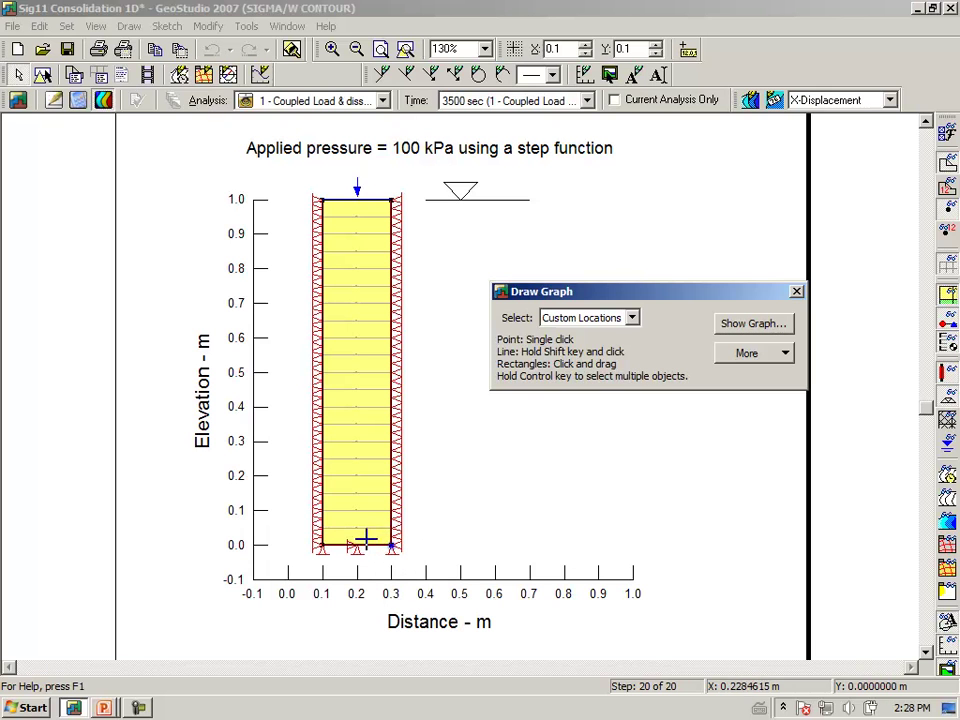
click(745, 325)
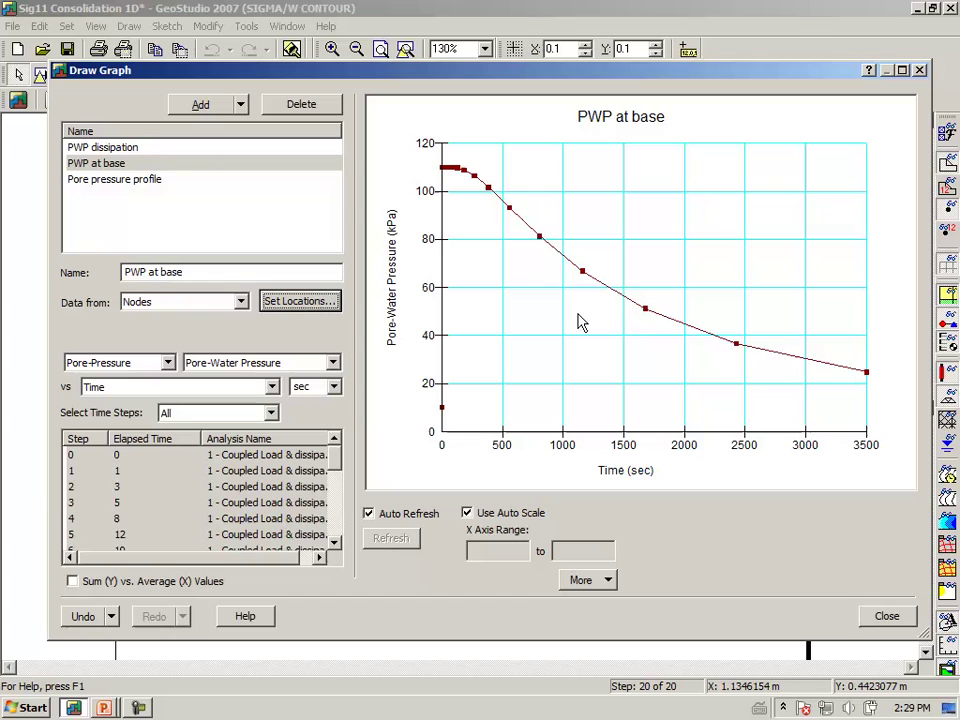
mouse_move(448, 178)
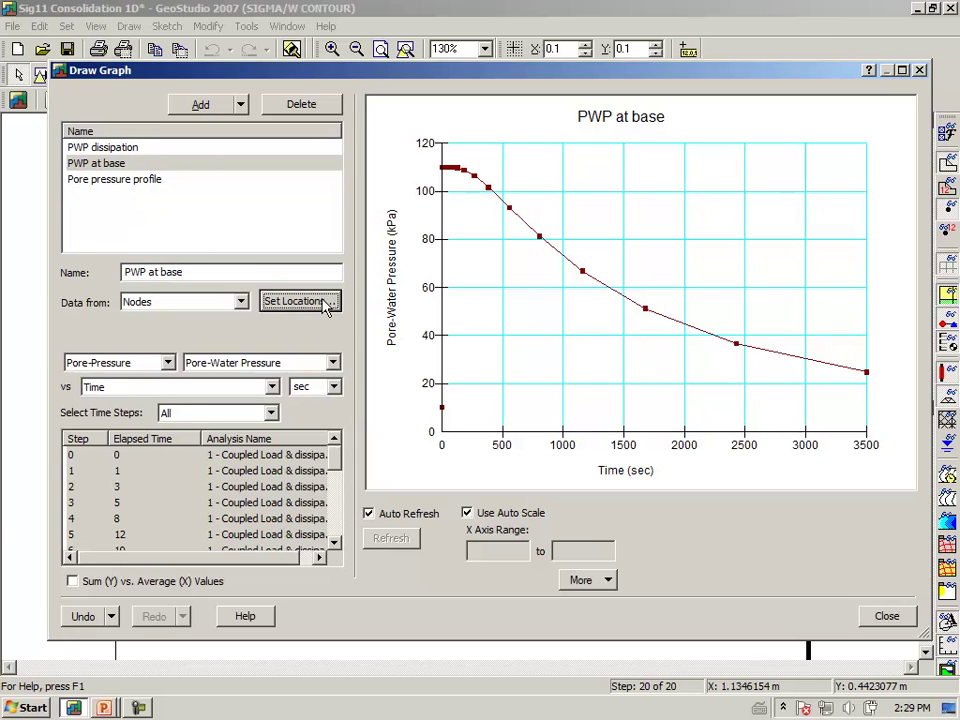
key(Up)
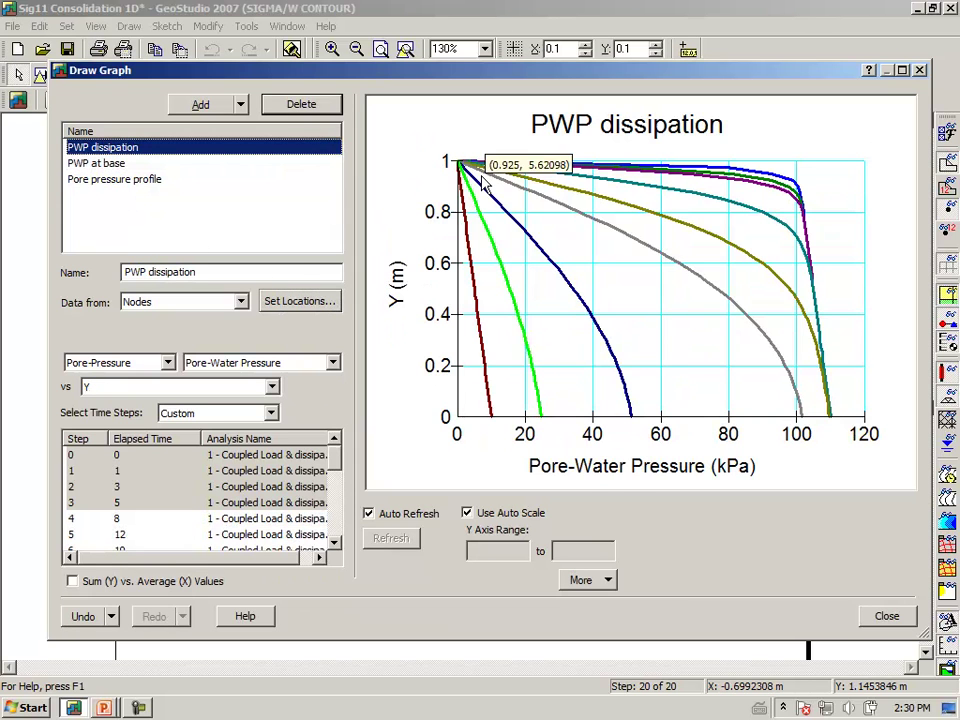
- Add a new graph named 'Surface settlement'
click(201, 105)
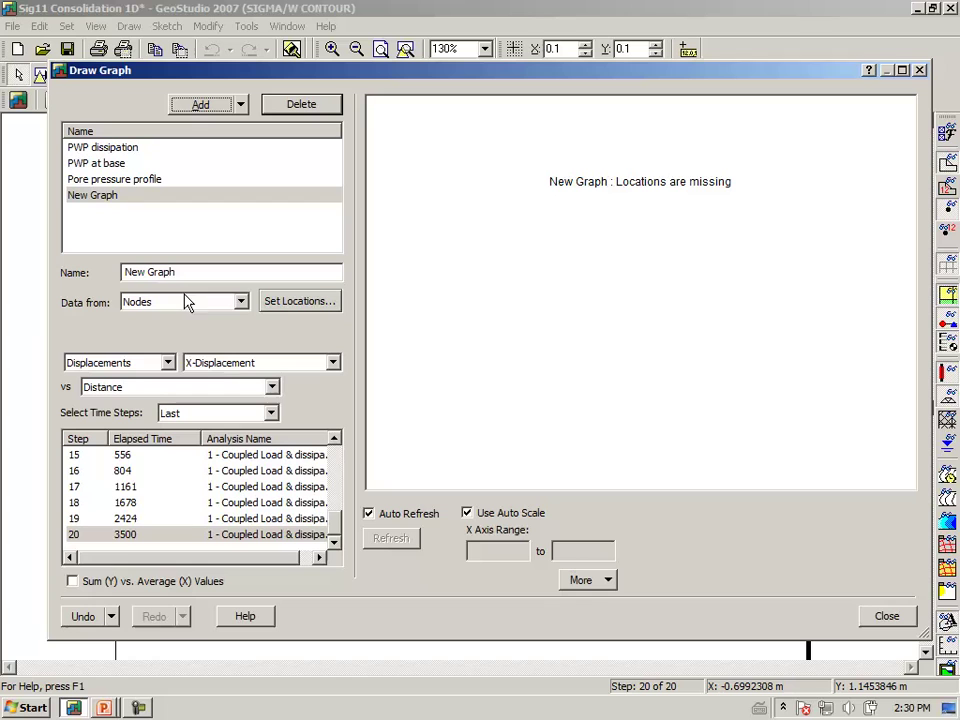
drag(180, 273, 10, 272)
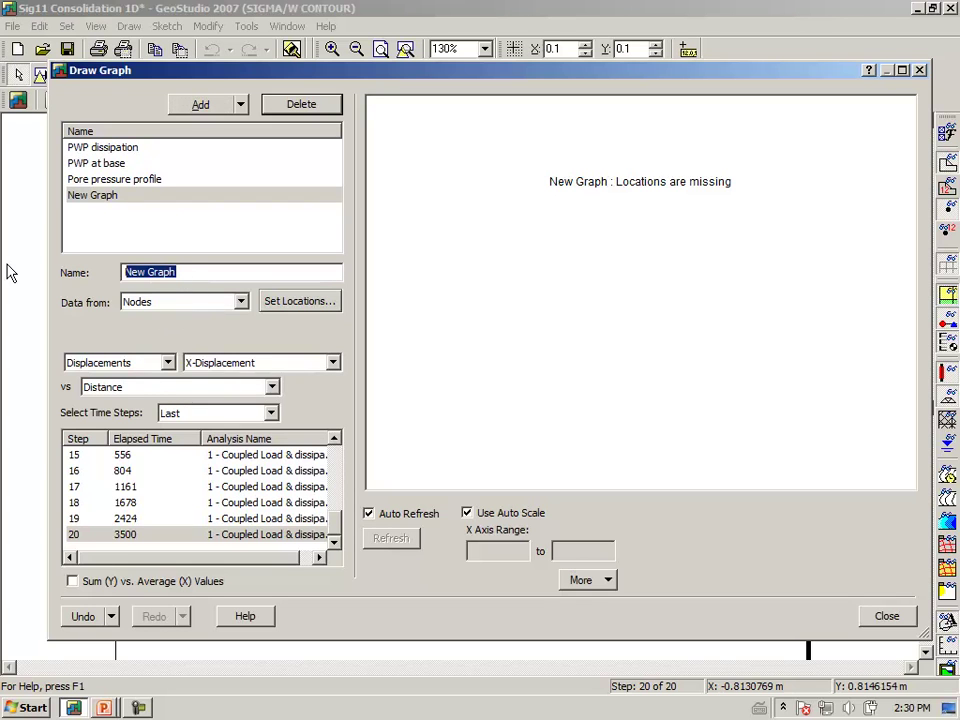
text(S)
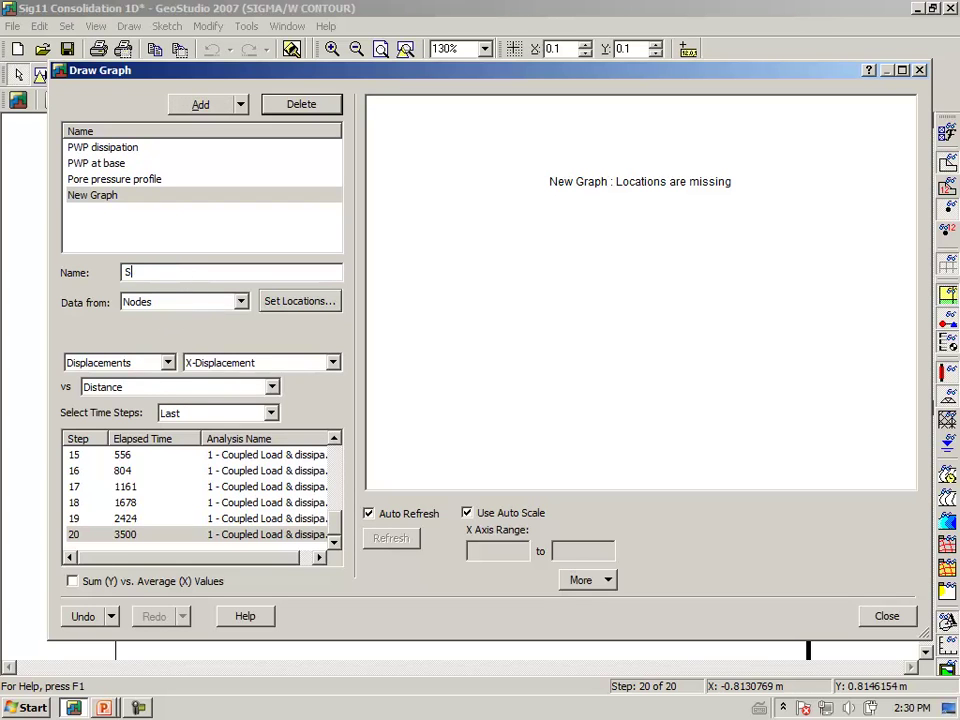
text(urface settlement)
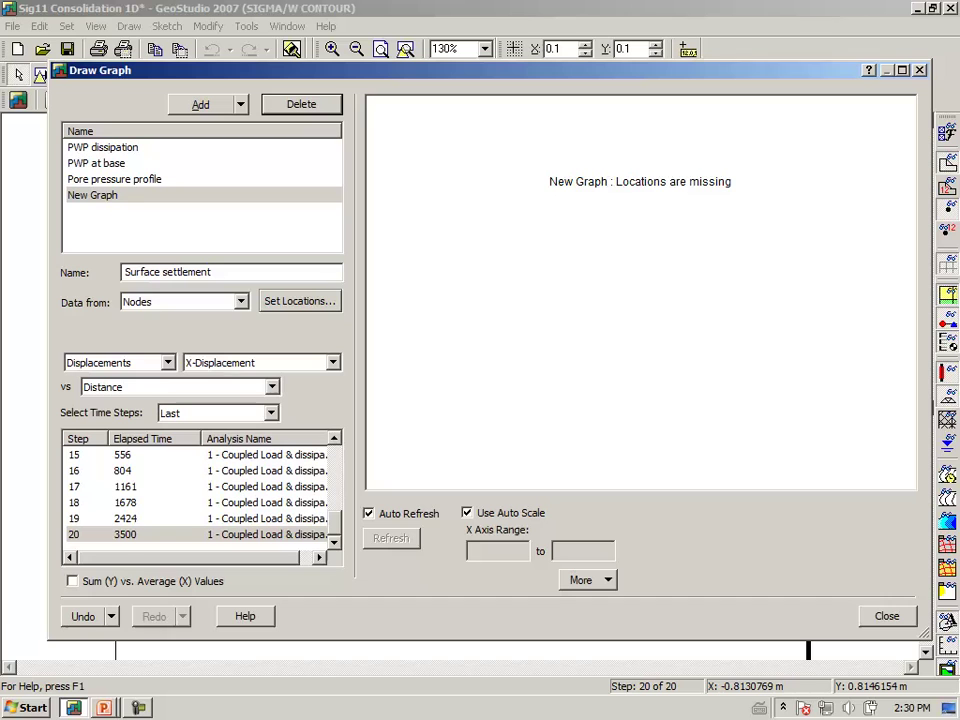
key(Tab)
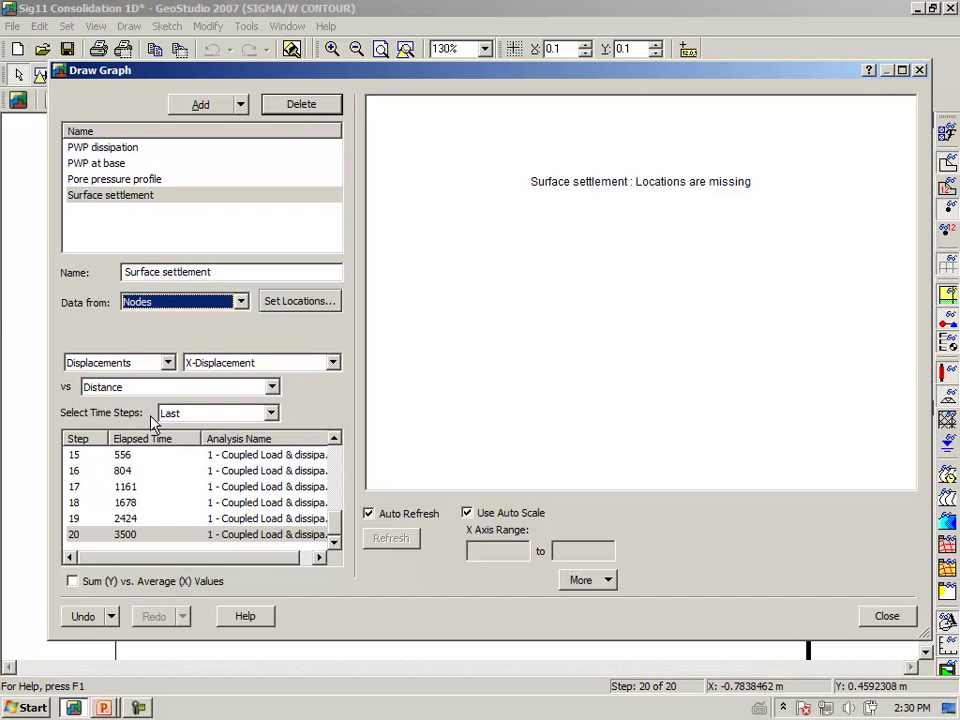
- Set the graph to Y-Displacement versus Time over all time steps, ready to pick locations
click(332, 366)
click(253, 392)
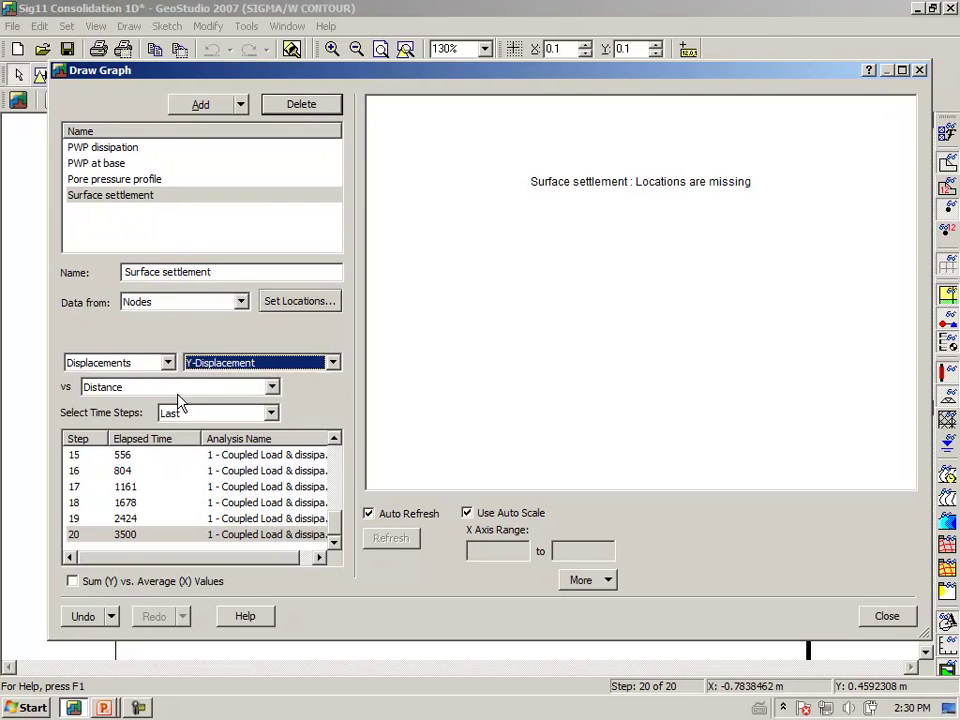
click(268, 389)
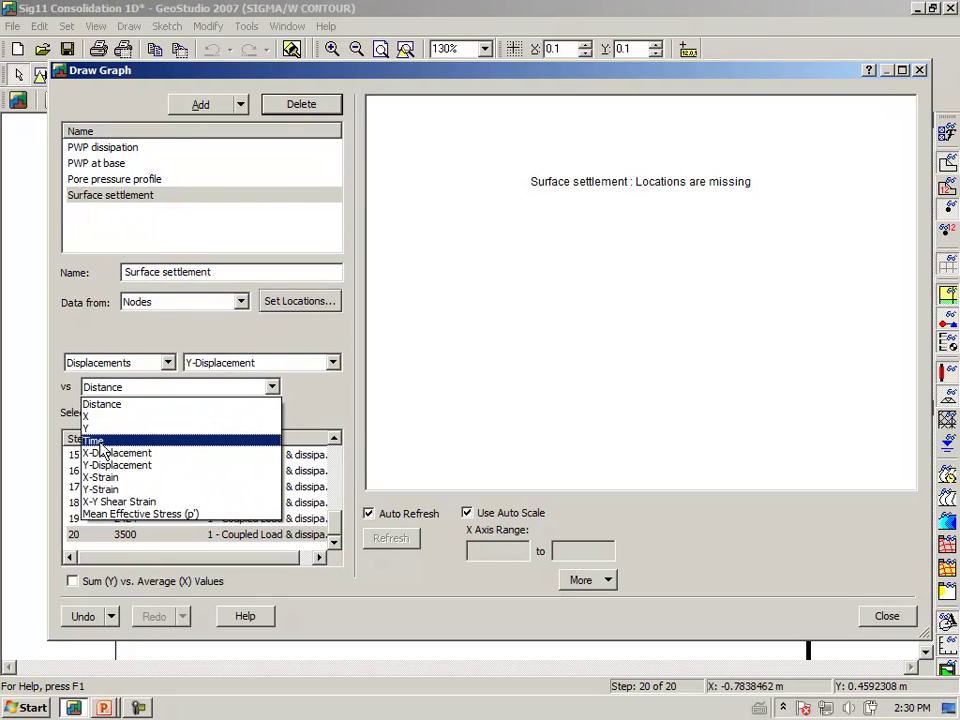
click(135, 444)
click(270, 413)
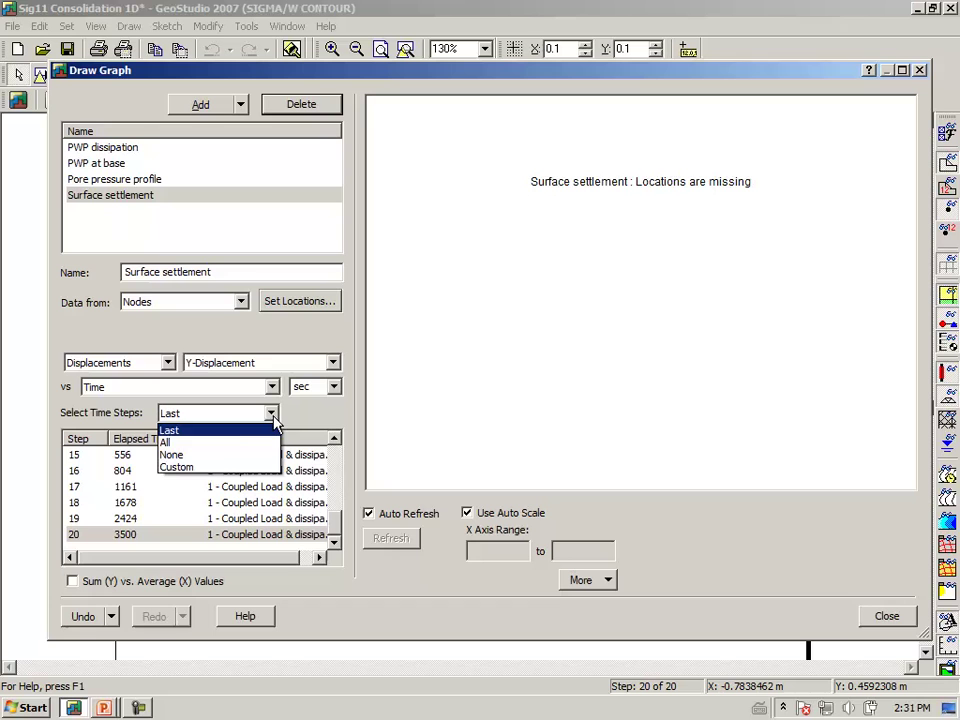
click(210, 445)
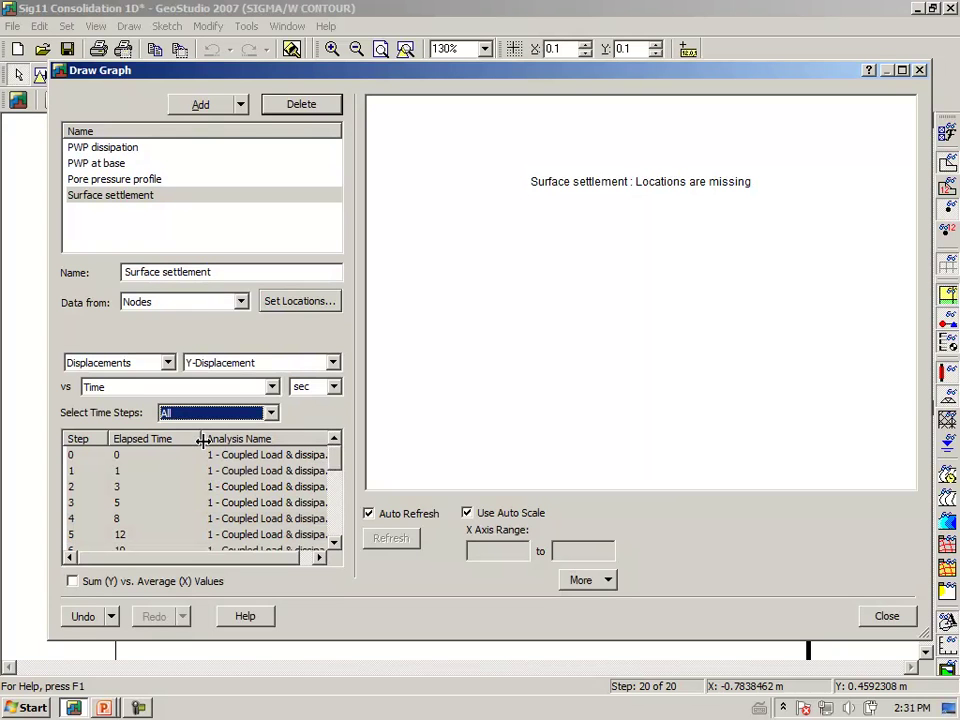
click(300, 301)
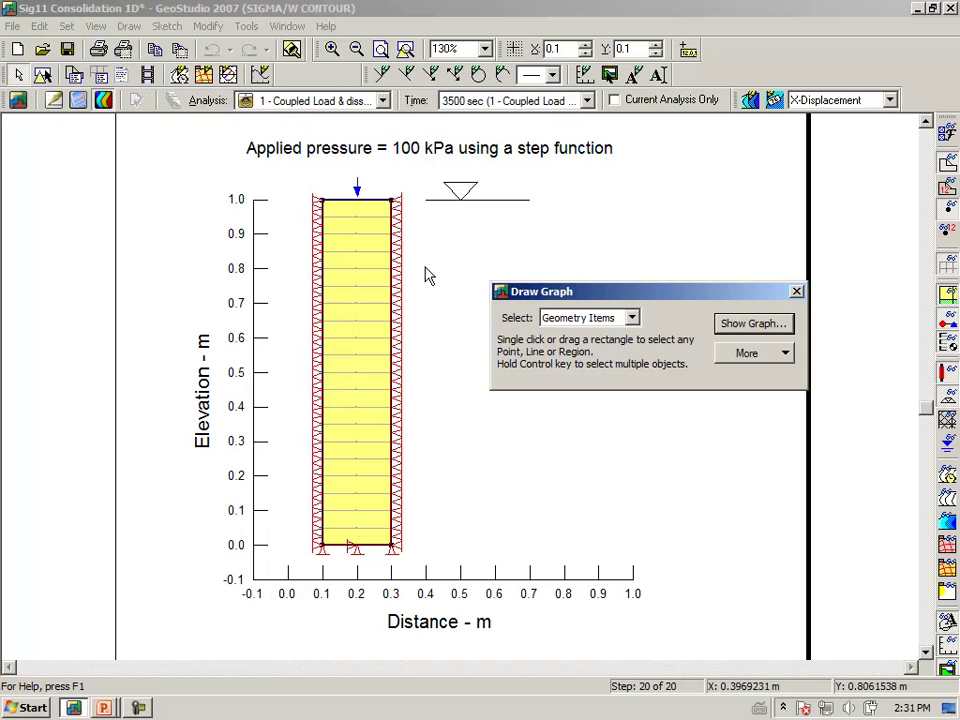
- Pick the top-of-column node at (0.2, 1.0) as a custom location and show the settlement graph
click(632, 318)
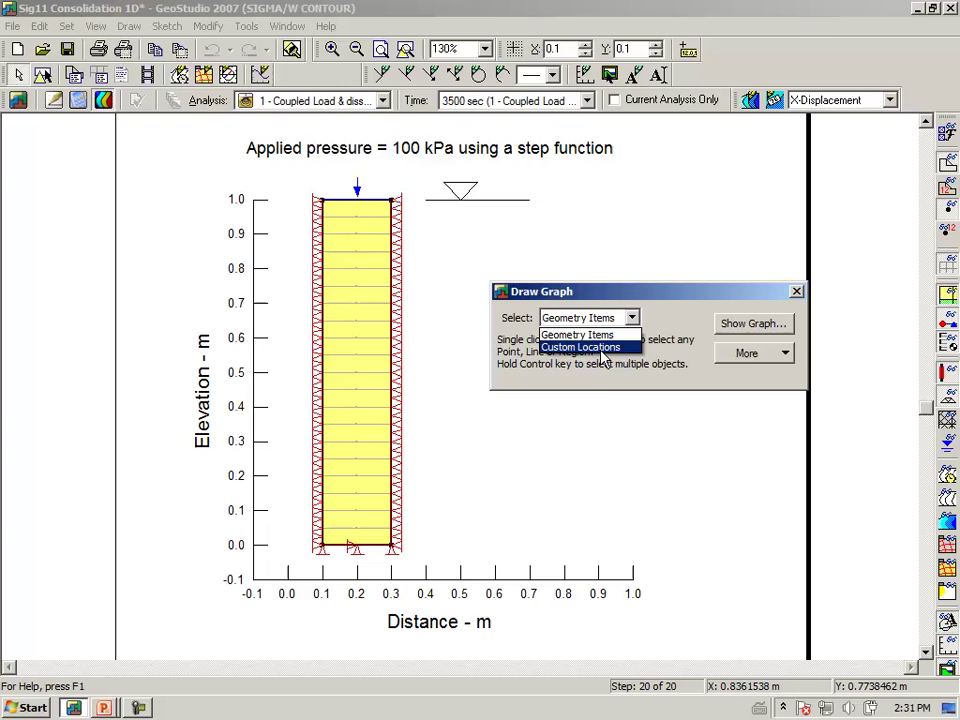
click(555, 343)
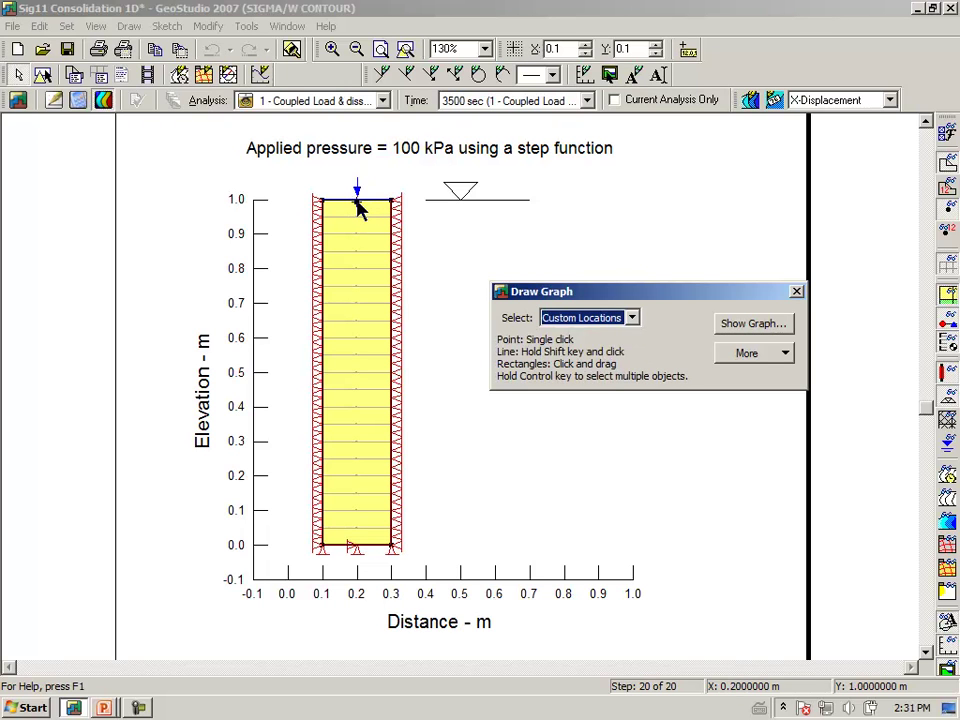
click(358, 202)
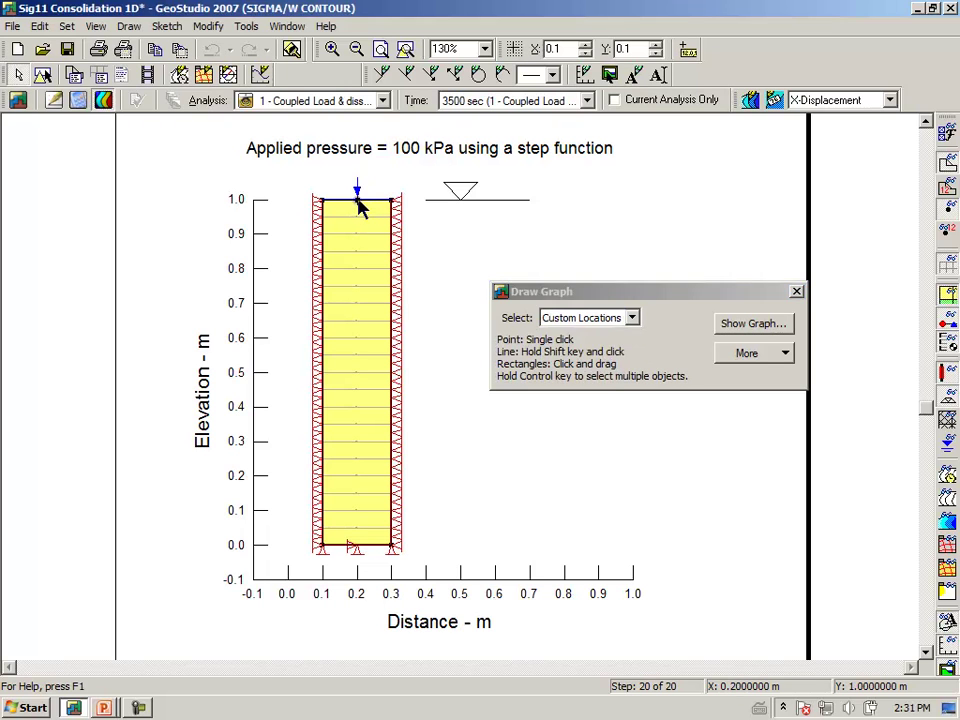
click(752, 325)
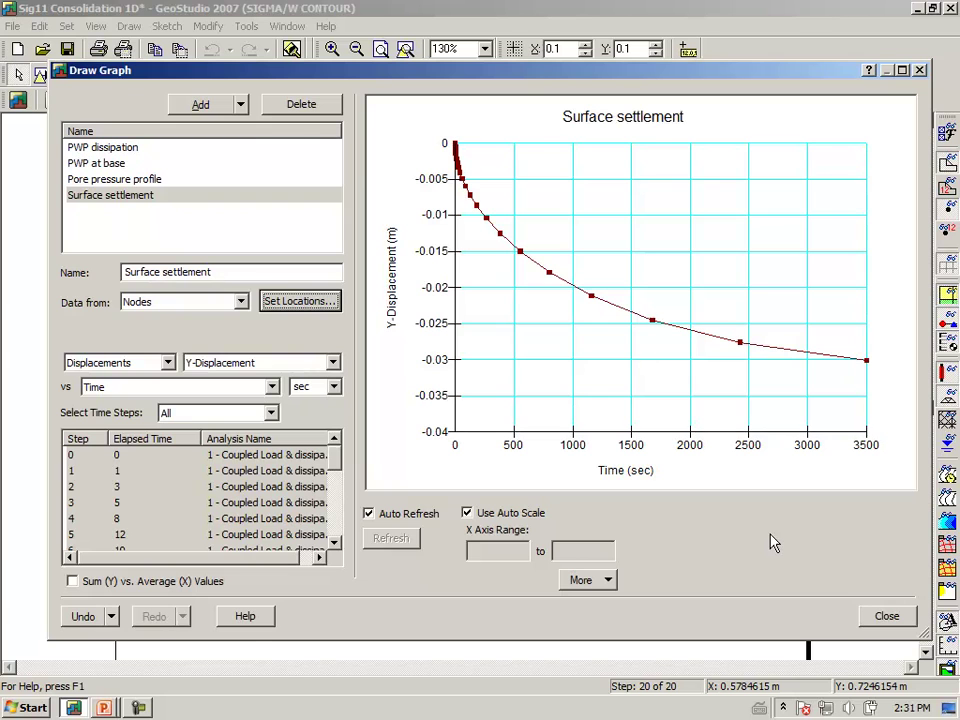
- Close the Draw Graph window to return to the soil column drawing
click(886, 615)
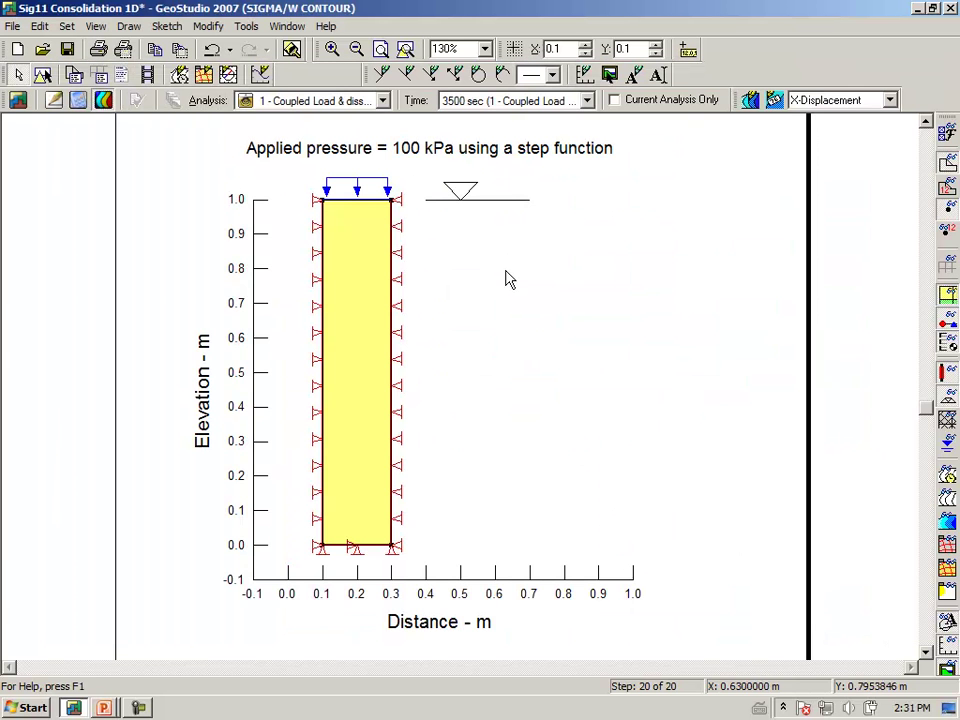